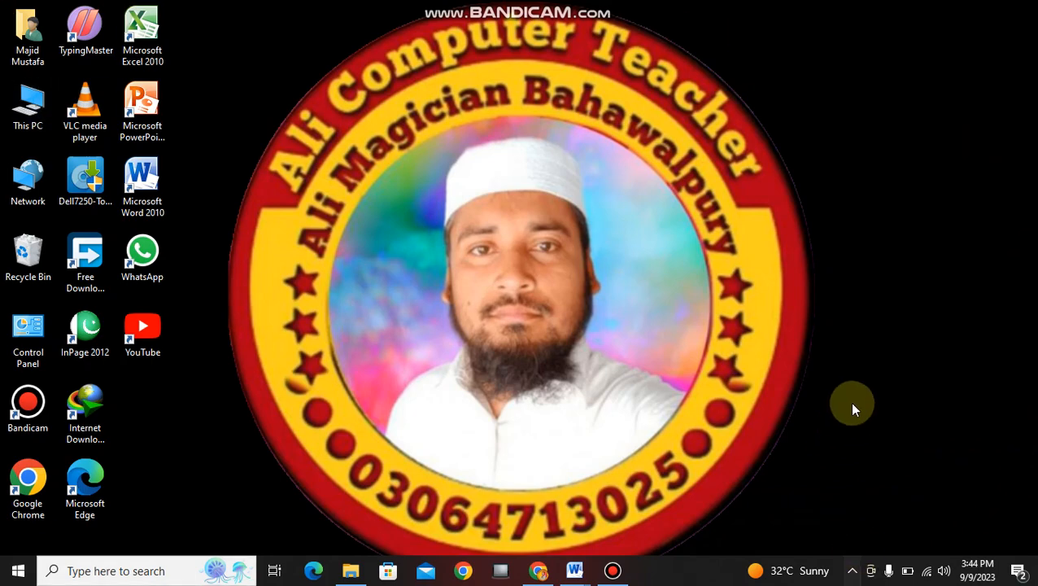
Switch to the Document1 window in Microsoft Word and look through the unformatted CV text
mouse_move(578, 576)
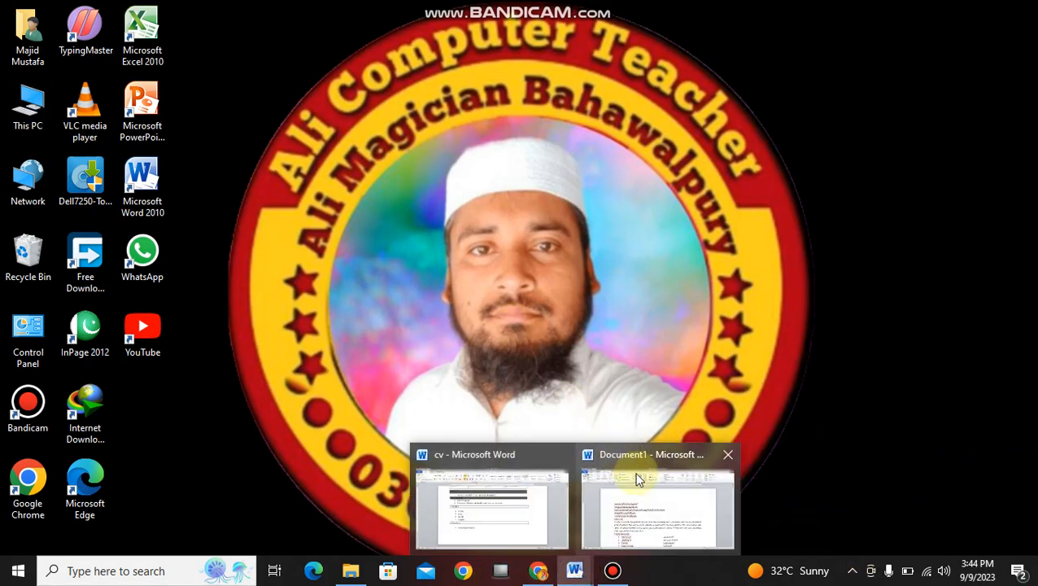
left_click(653, 511)
scroll(411, 310, "down", 15)
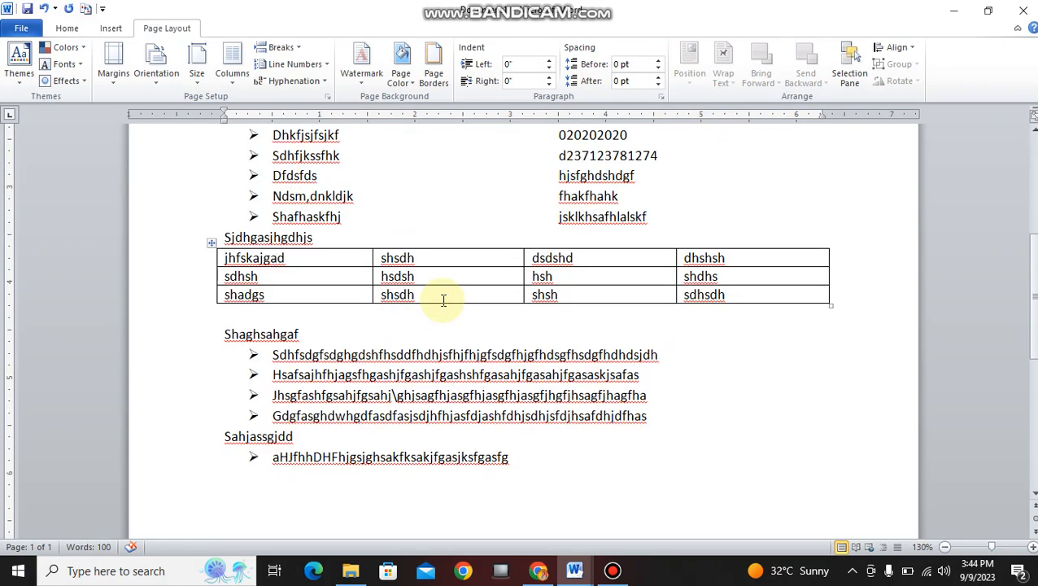
scroll(444, 300, "up", 2)
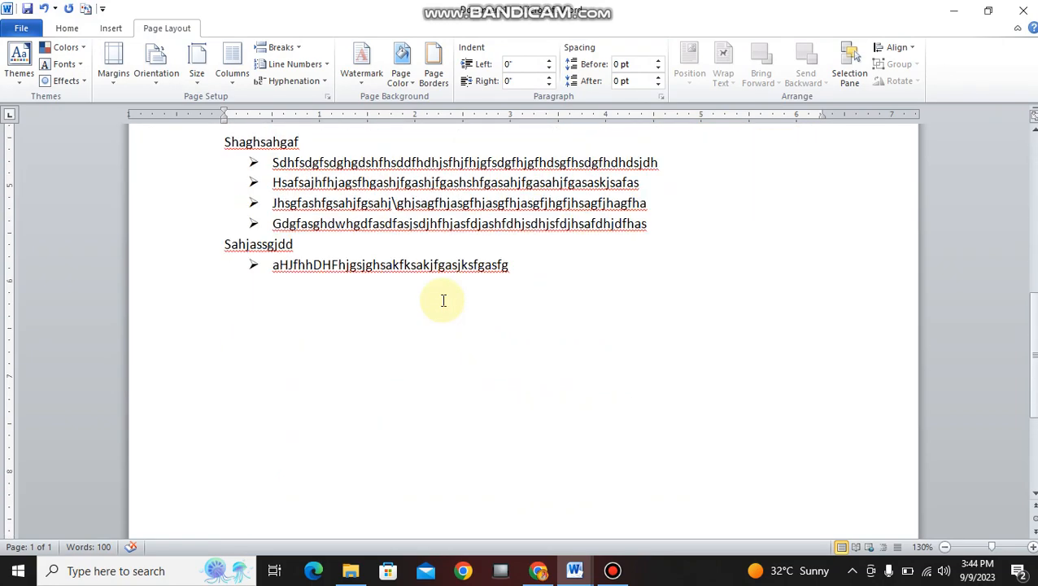
scroll(443, 300, "up", 4)
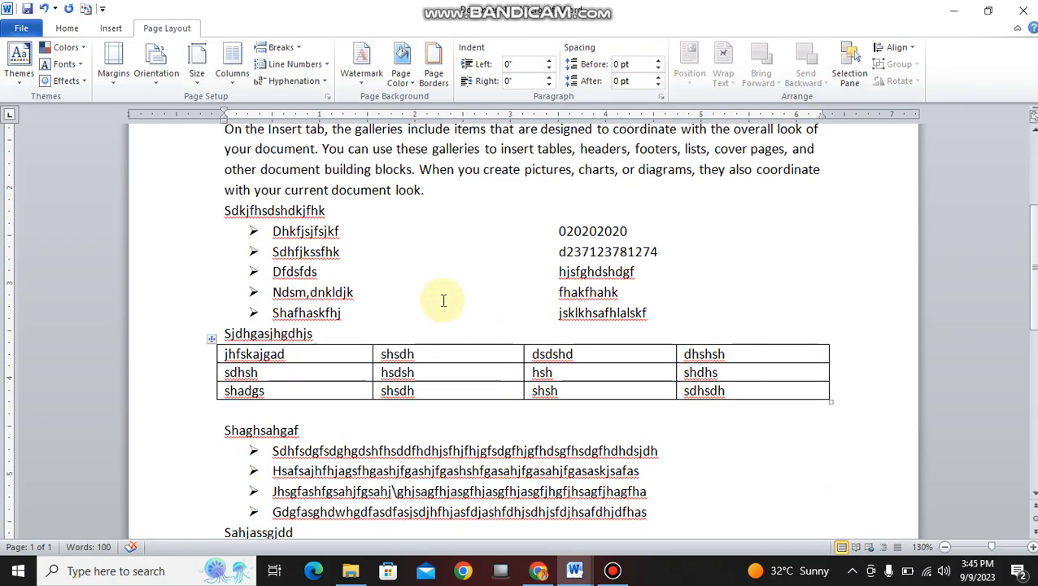
scroll(443, 301, "up", 3)
scroll(444, 300, "up", 1)
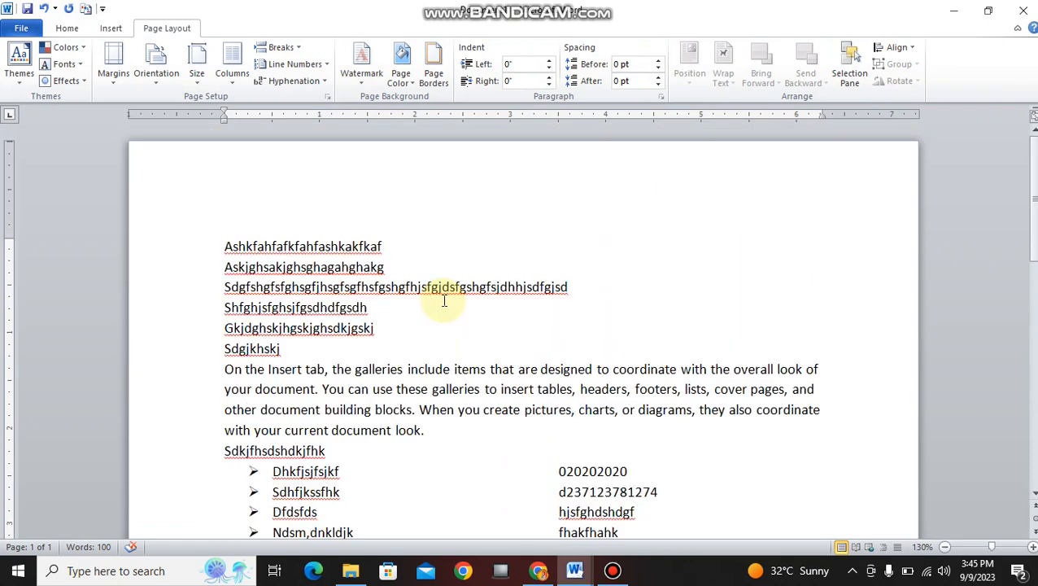
Center the first line of the document and set its font size to 24
left_click(397, 324)
left_click(390, 245)
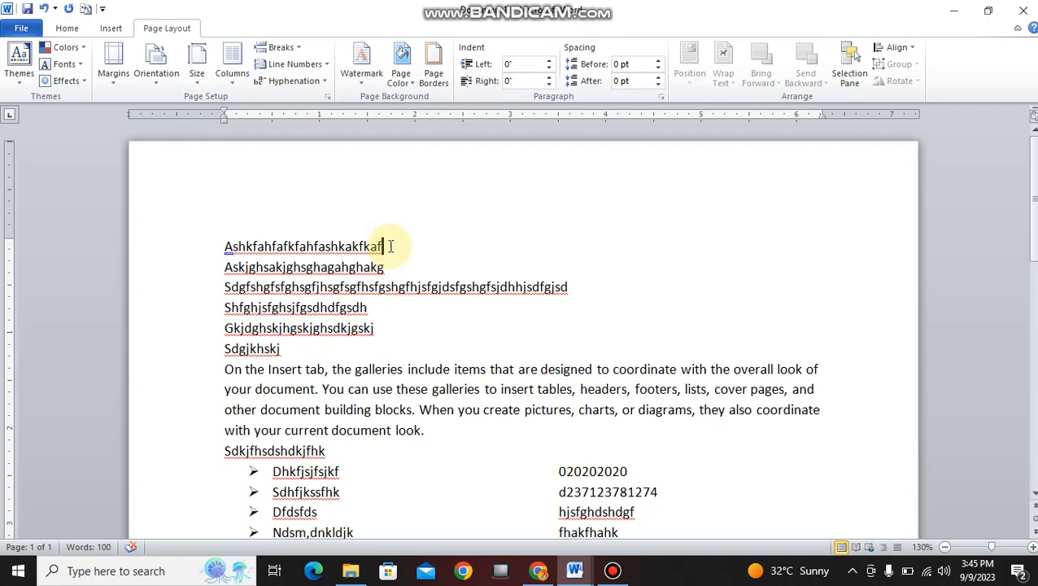
left_click_drag(384, 246, 209, 241)
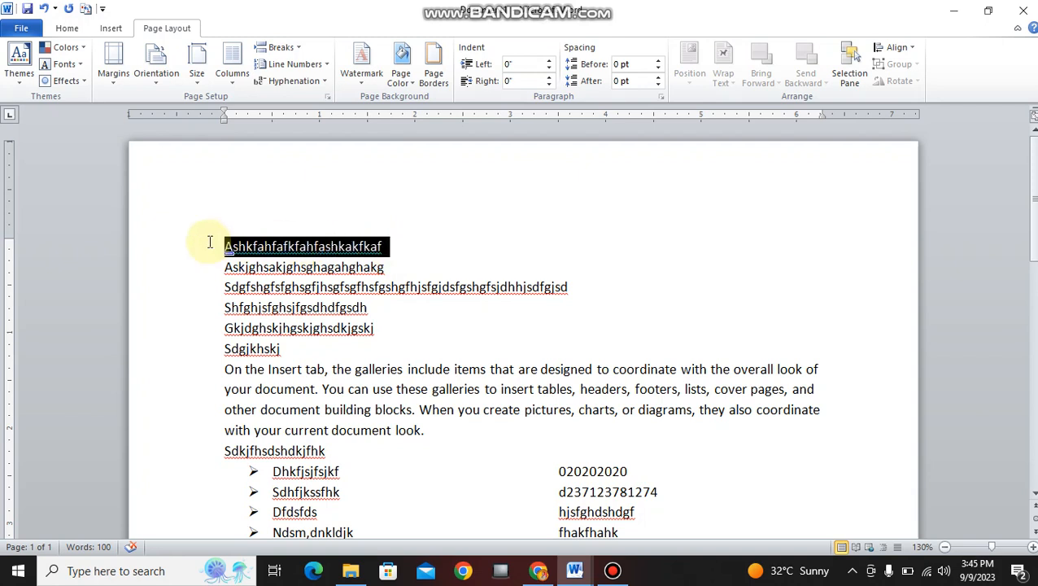
left_click(68, 28)
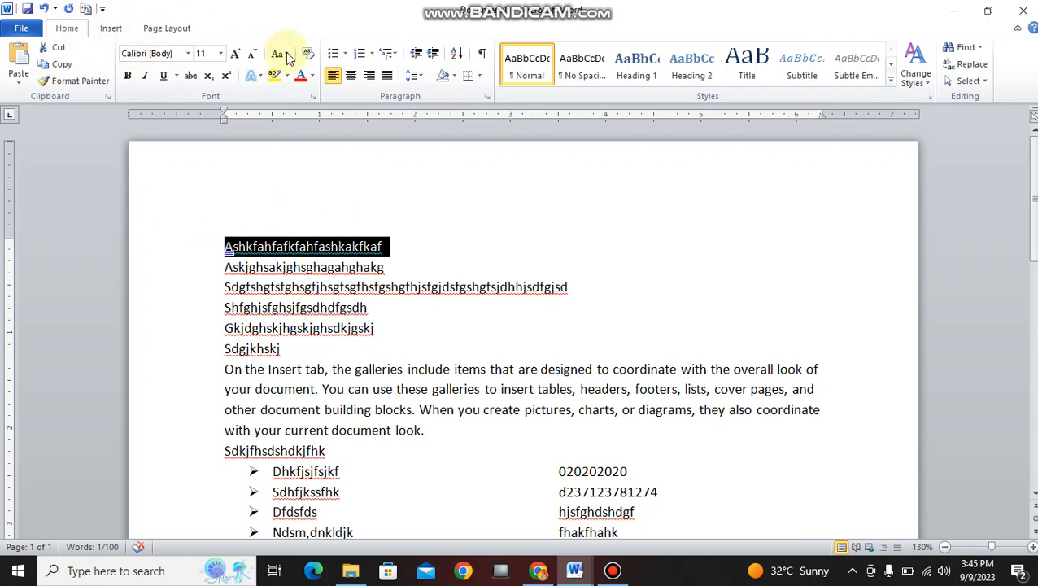
left_click(349, 80)
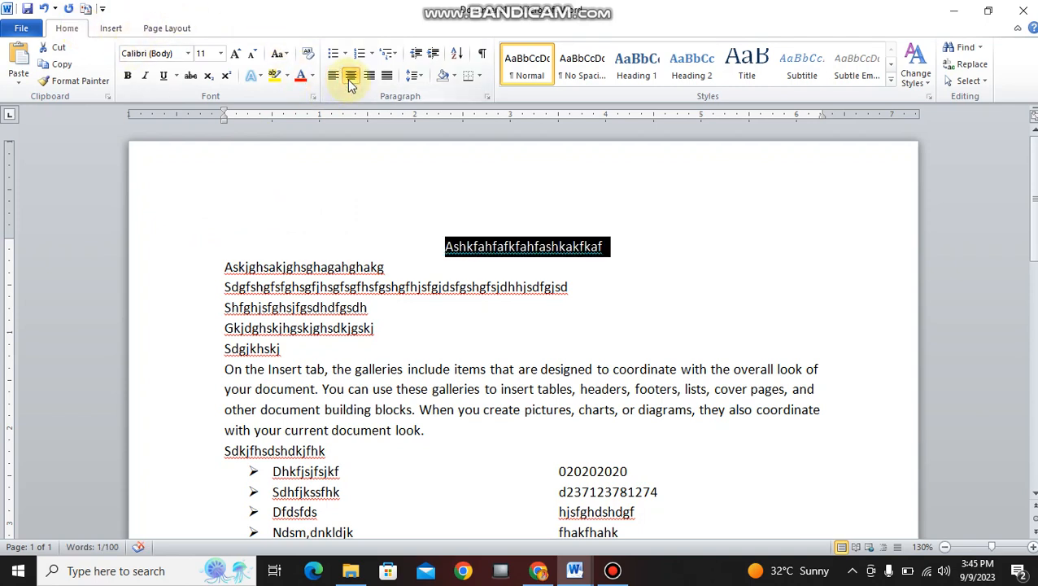
left_click(220, 54)
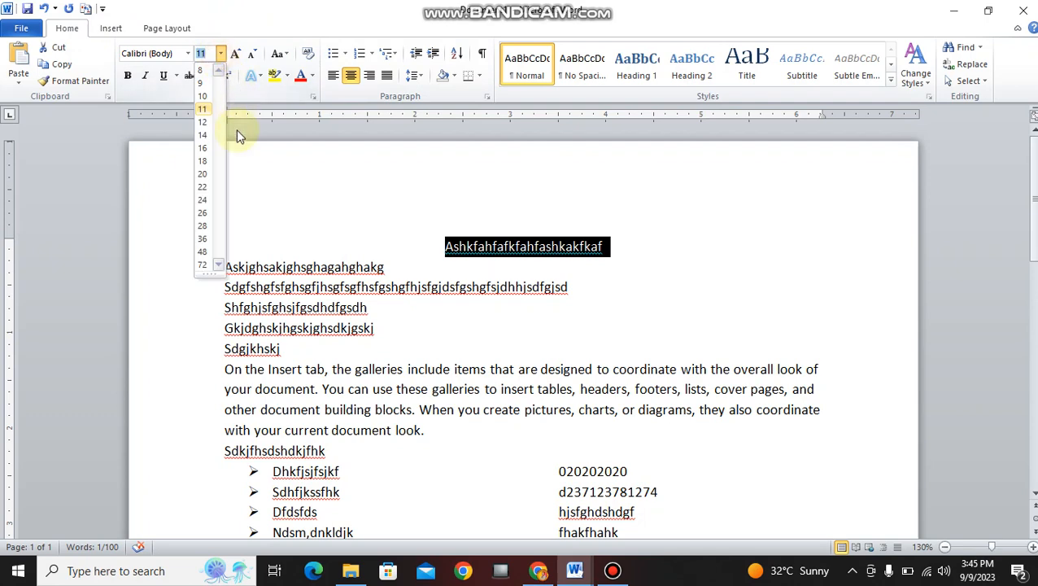
left_click(203, 205)
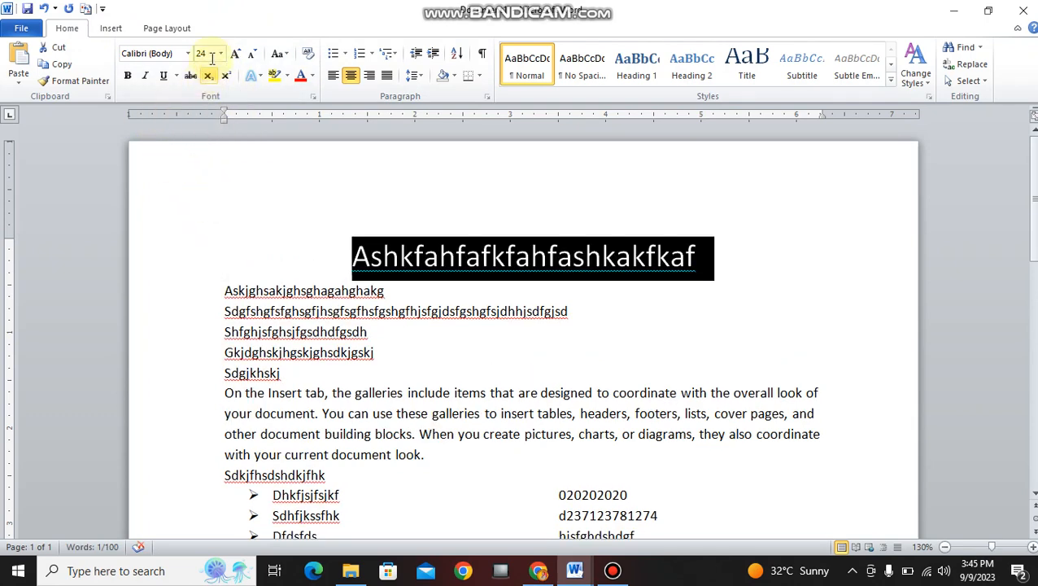
Change the title line's font to Wide Latin and reduce its size to 18
left_click(188, 54)
left_click(192, 145)
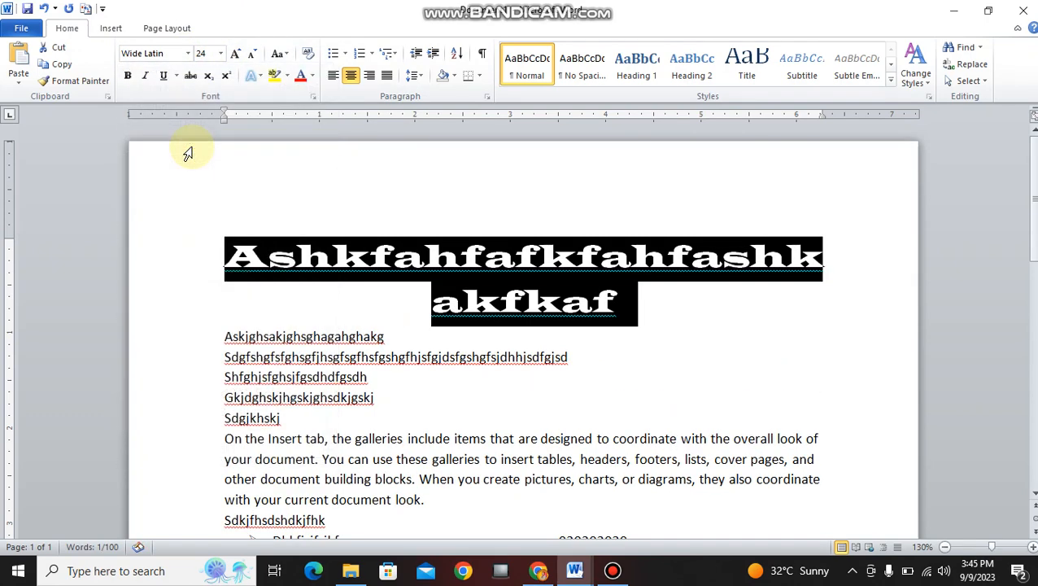
left_click(252, 55)
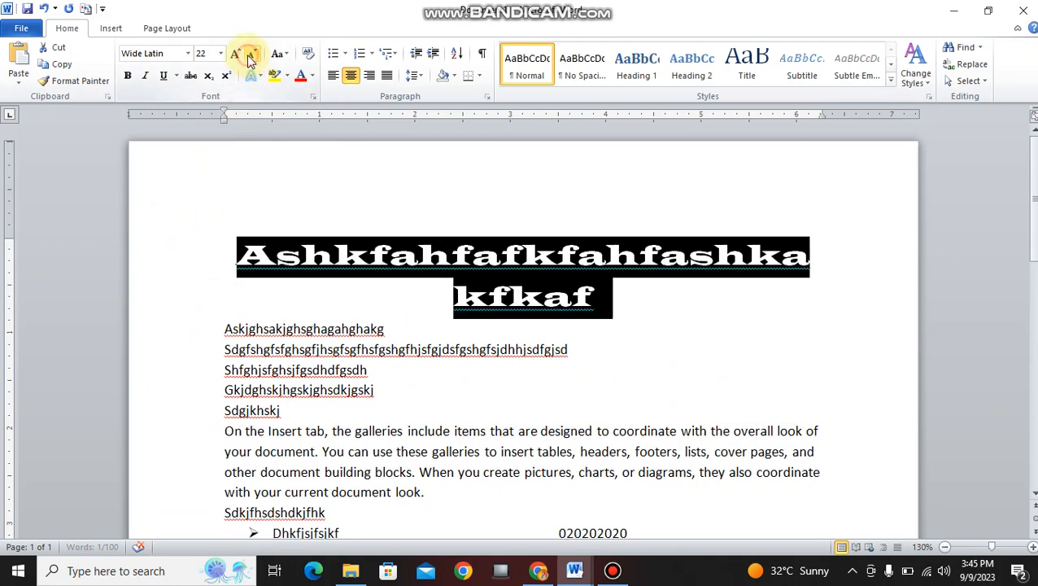
left_click(252, 57)
left_click(252, 57)
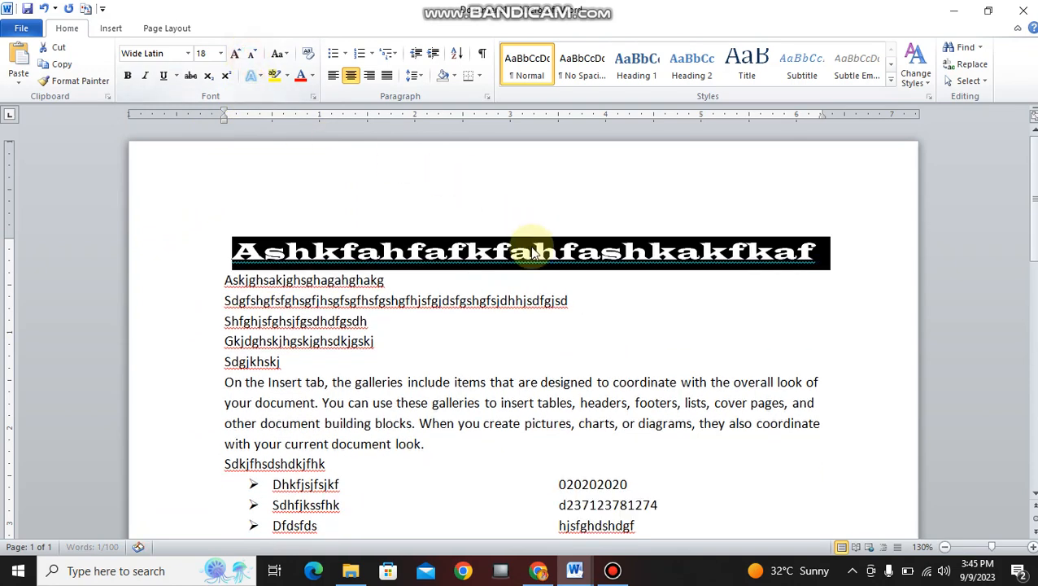
Delete the last letters of the title line so that it reads "Ashkfahfafkfahfa"
left_click(669, 257)
left_click_drag(570, 260, 604, 247)
key("Delete")
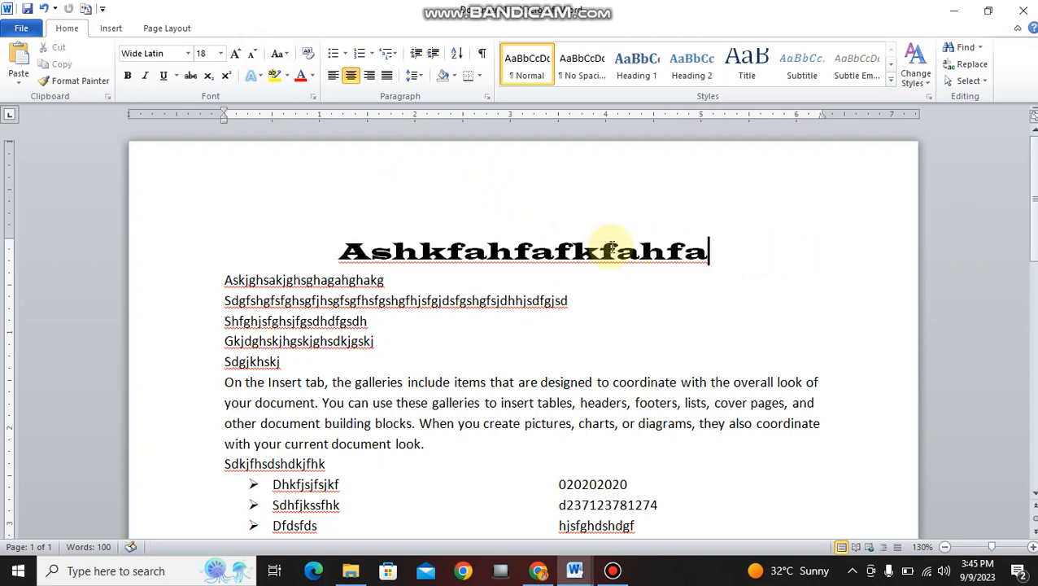
left_click_drag(708, 251, 350, 260)
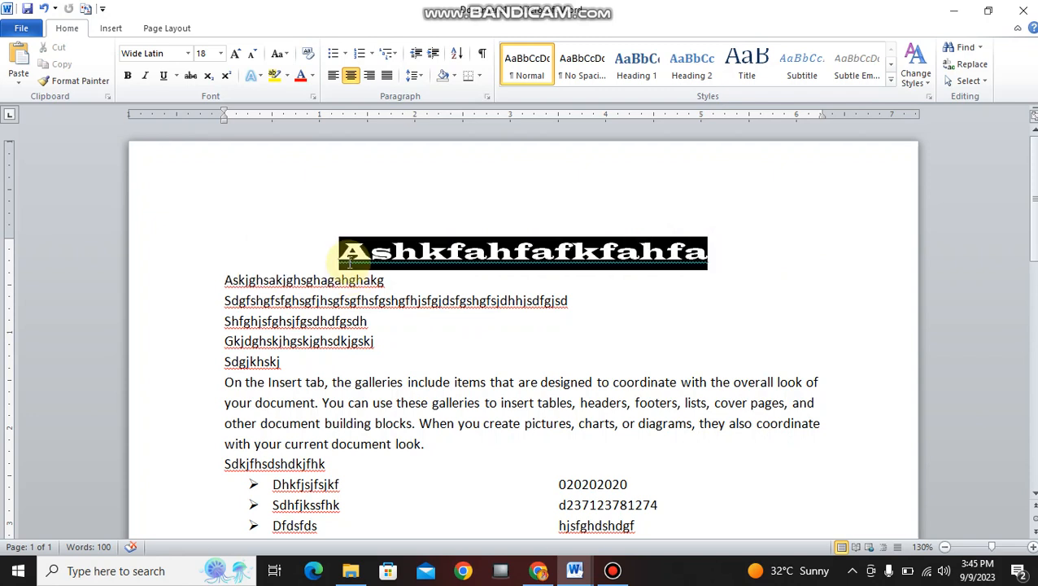
left_click(598, 296)
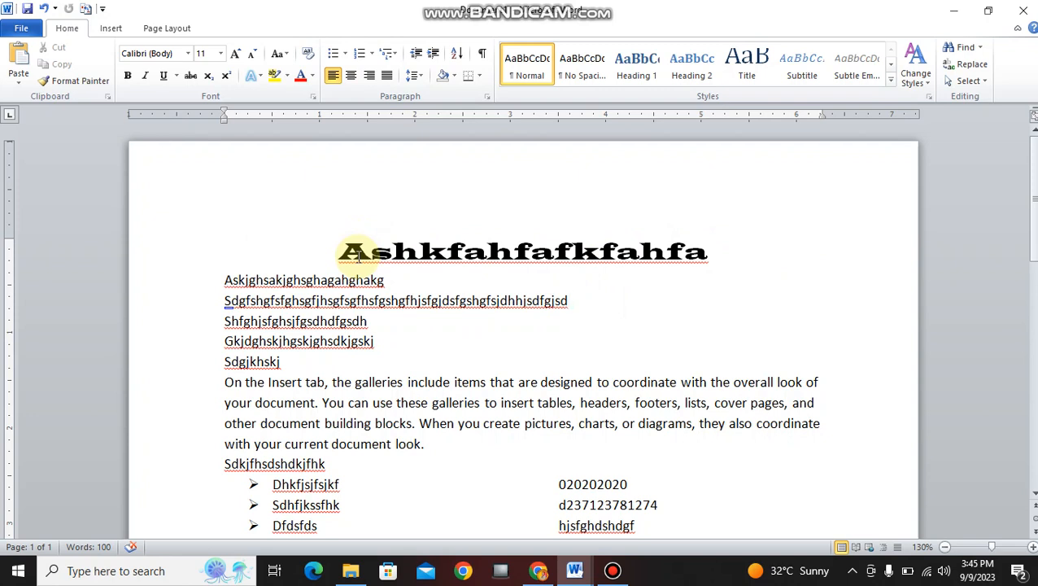
Insert a purple WordArt with a reflection at the title line, with the text "CV"
left_click(309, 248)
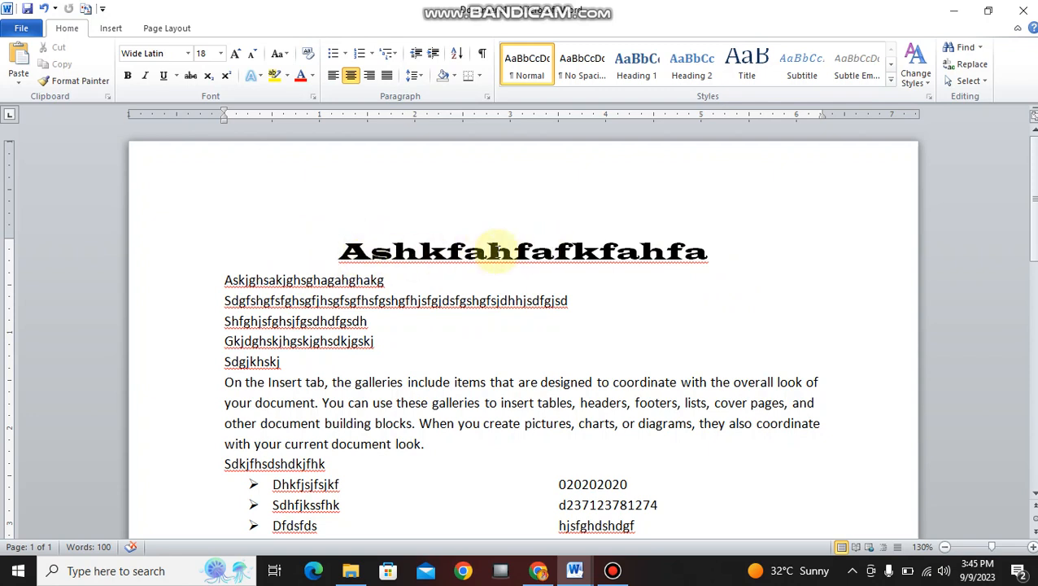
left_click(340, 248)
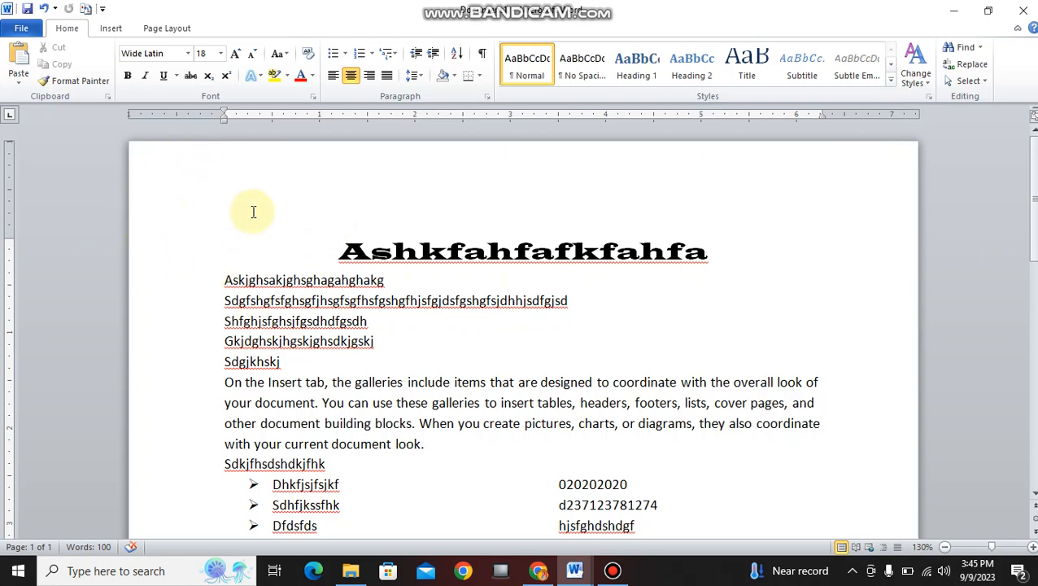
left_click(111, 28)
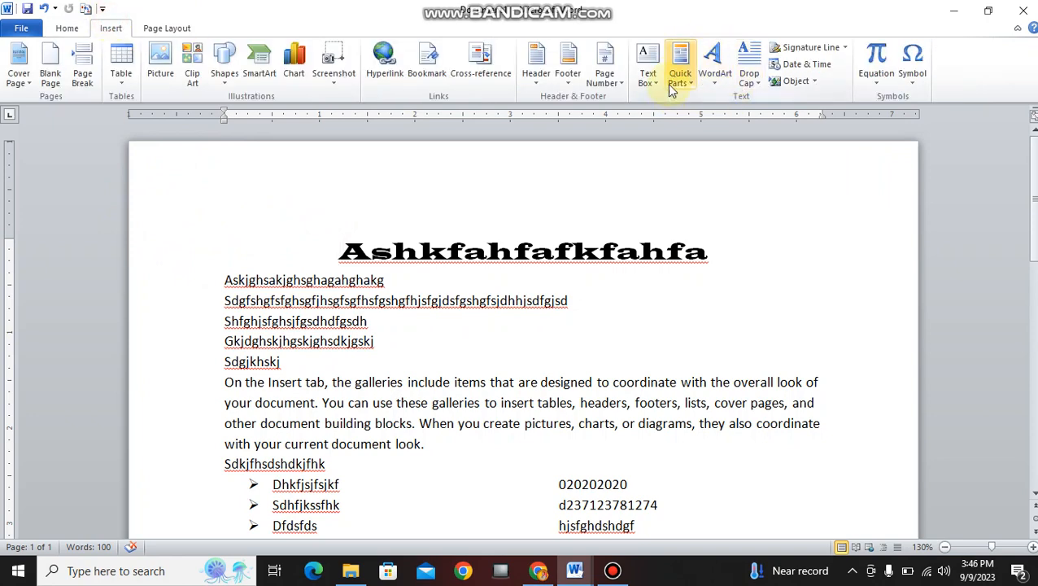
left_click(719, 82)
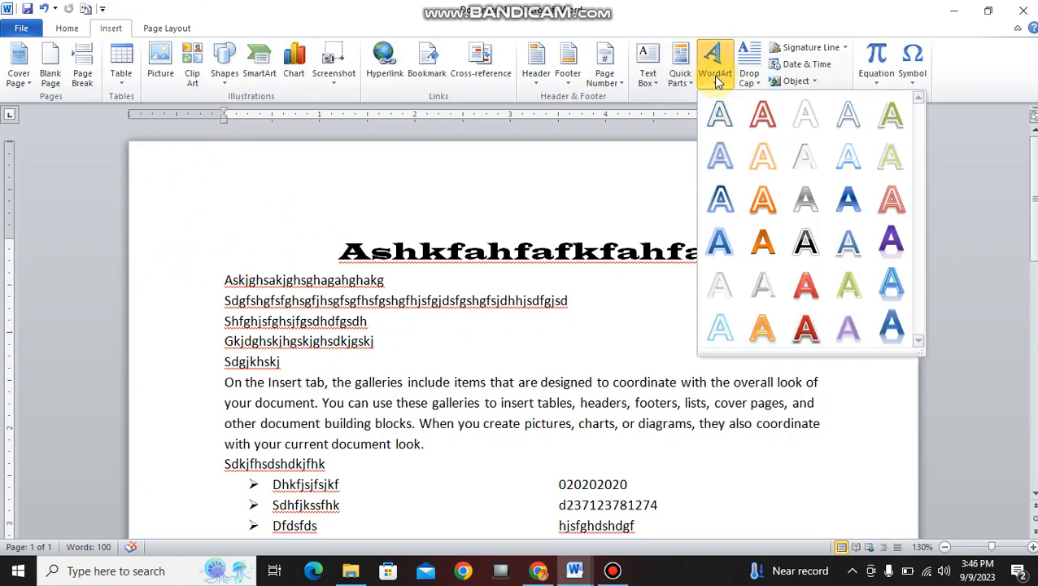
left_click(893, 244)
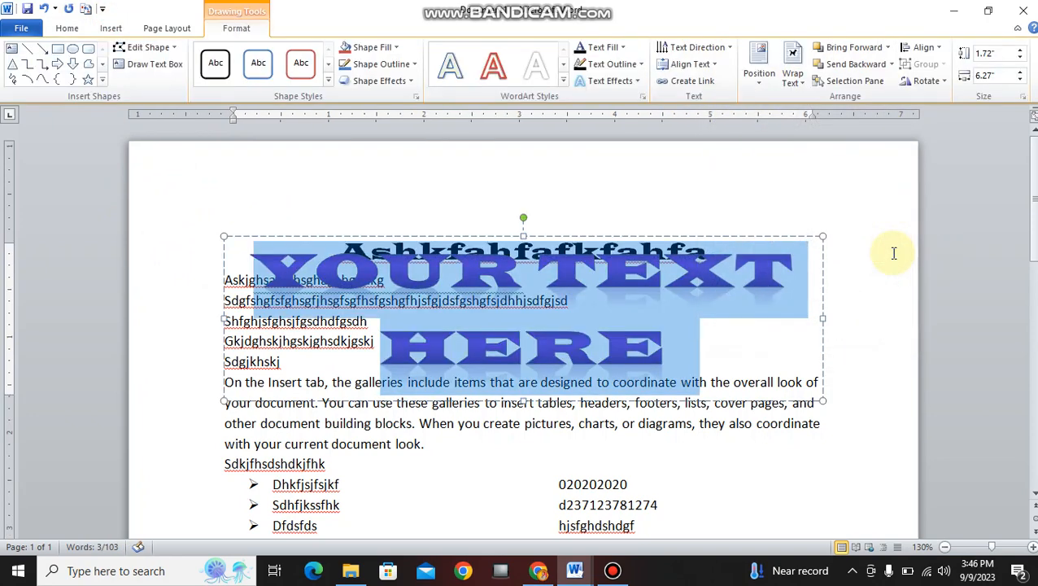
type("CV")
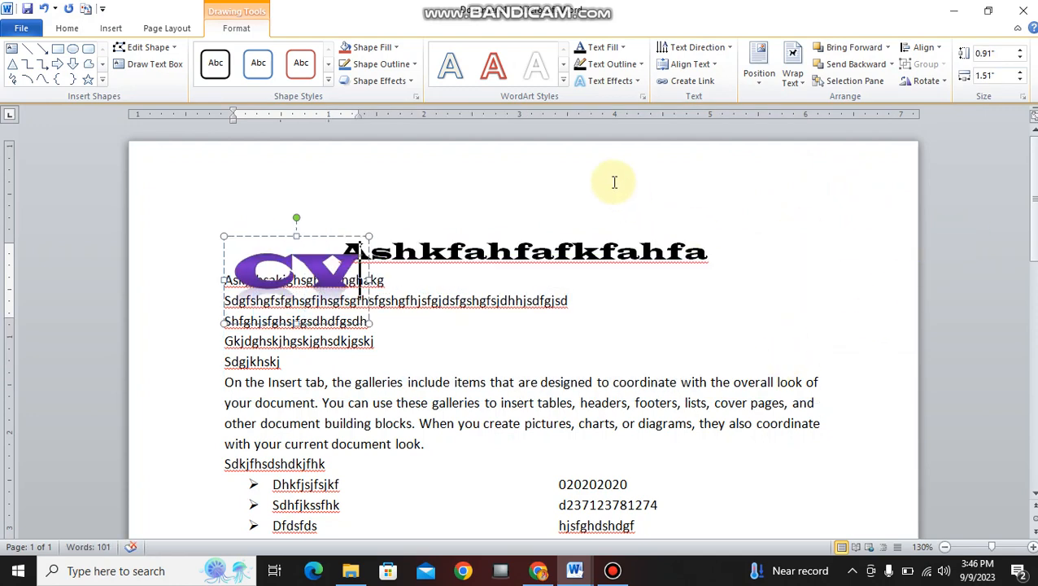
Apply a warp transform effect to the CV WordArt and move it up into the top margin beside the title
left_click(631, 82)
mouse_move(623, 281)
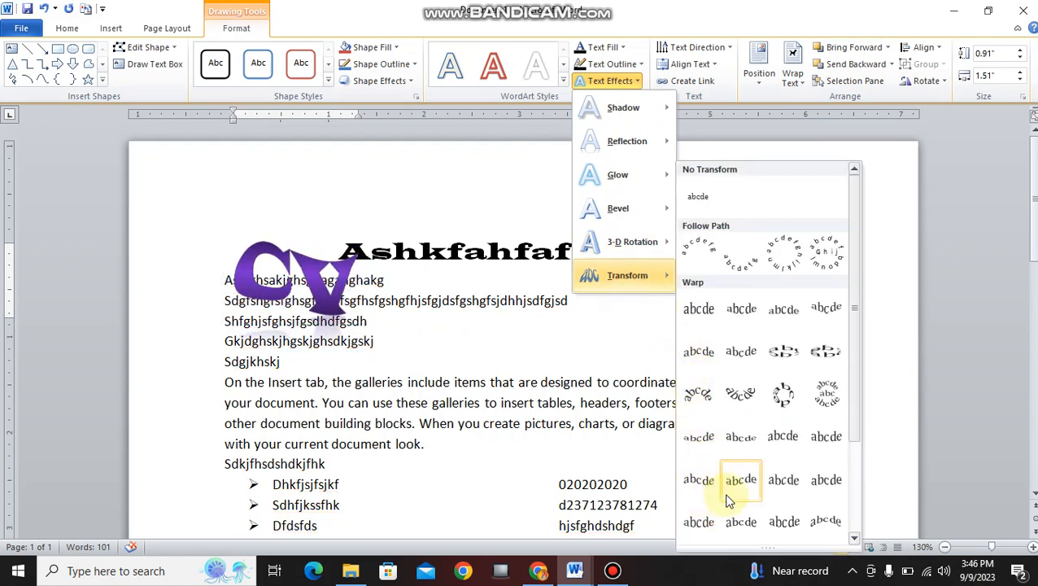
left_click(825, 481)
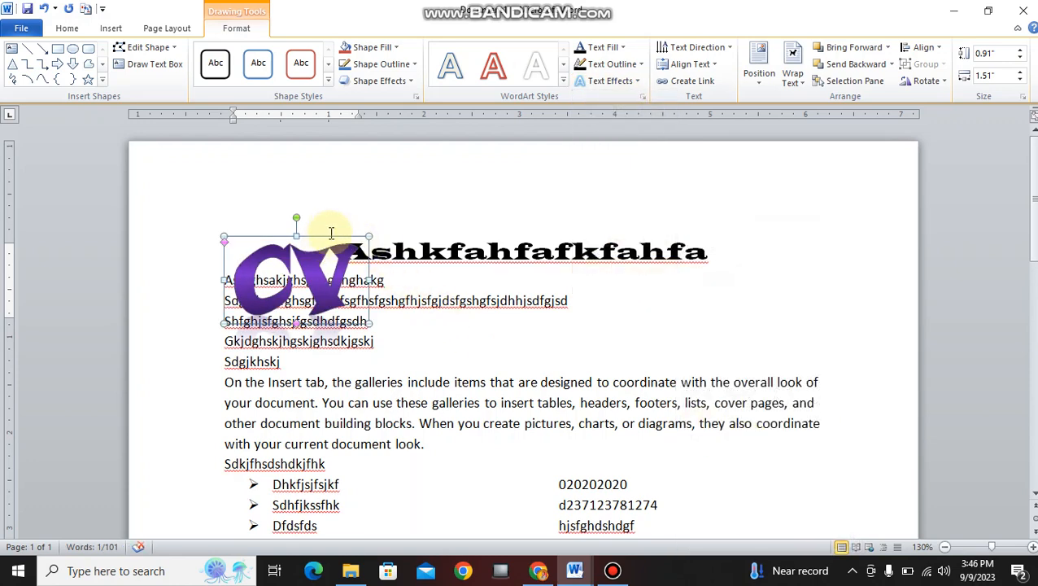
left_click_drag(333, 235, 331, 181)
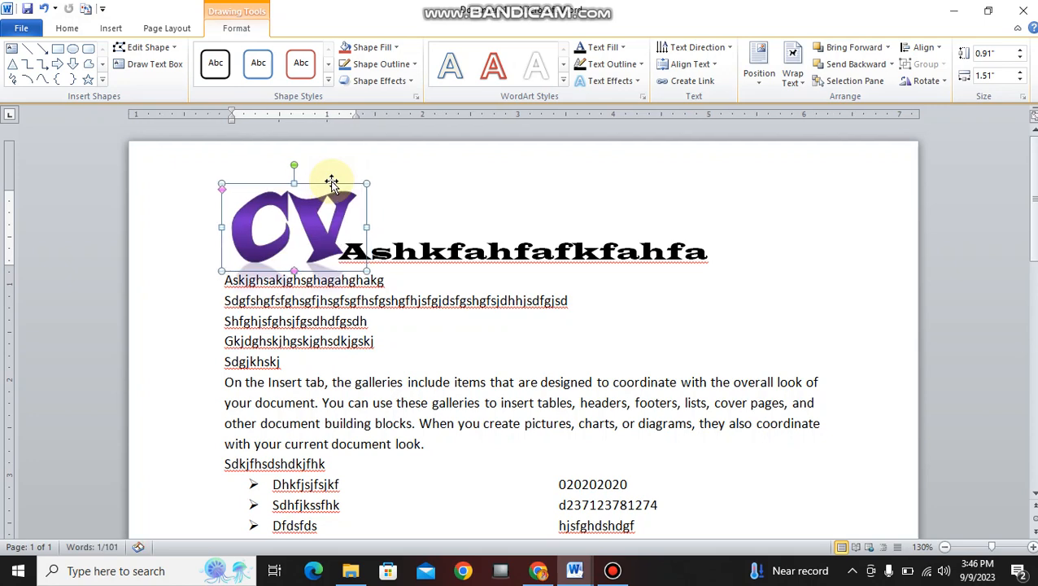
left_click(540, 235)
left_click(558, 253)
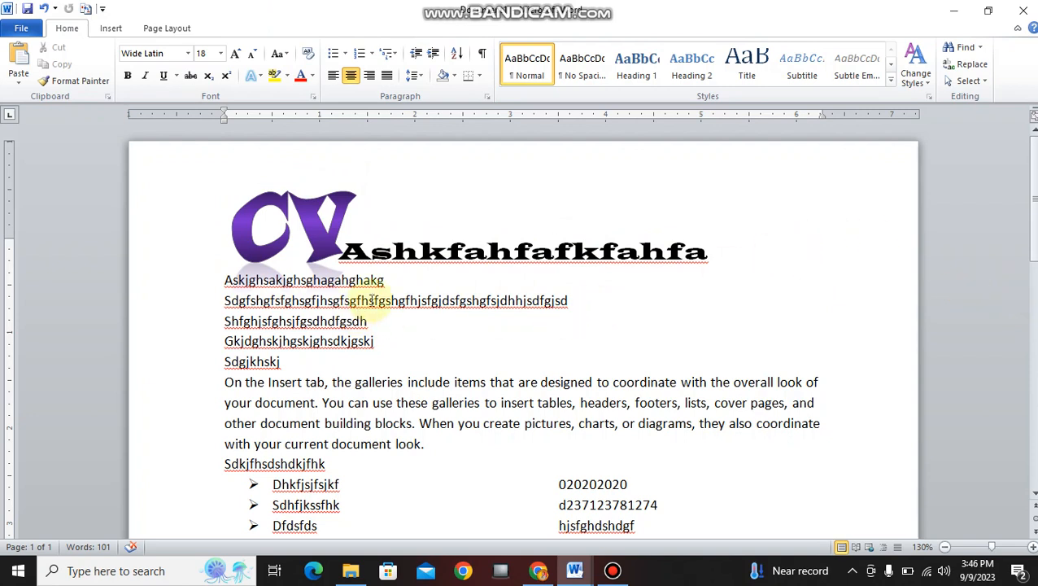
Center the second line below the title and increase its font size to 22
left_click_drag(392, 280, 209, 272)
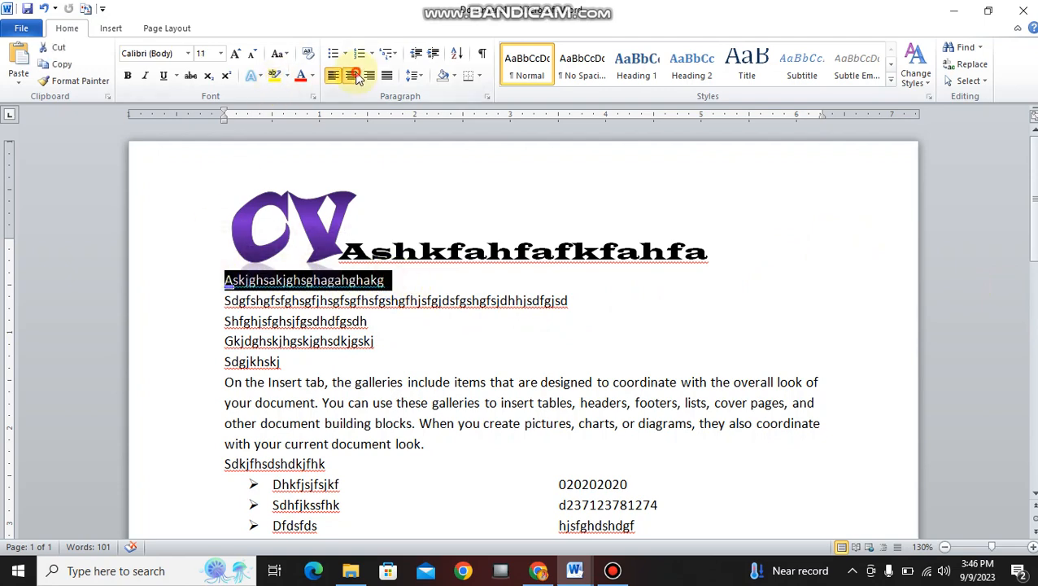
left_click(351, 74)
left_click(237, 55)
left_click(237, 54)
left_click(237, 54)
left_click(236, 55)
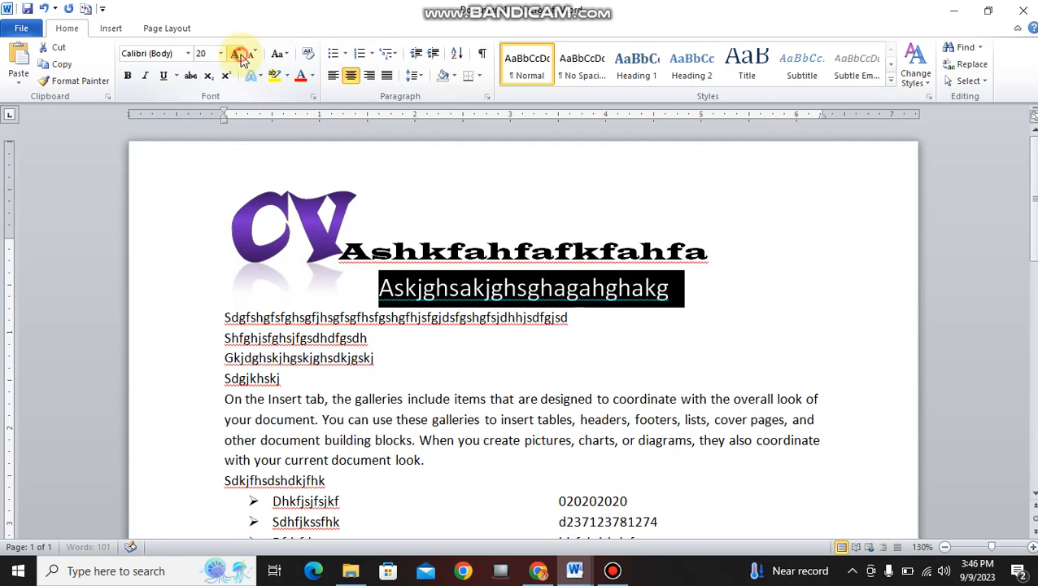
left_click(237, 55)
left_click(236, 55)
Set the second line's font to Copperplate Gothic Bold
left_click(188, 53)
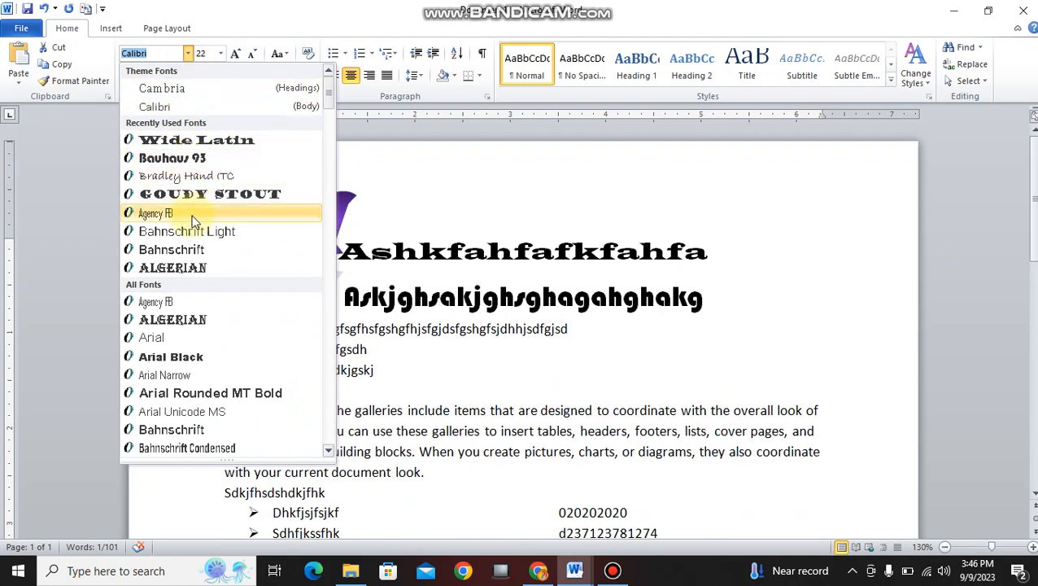
scroll(189, 289, "down", 10)
scroll(190, 290, "up", 3)
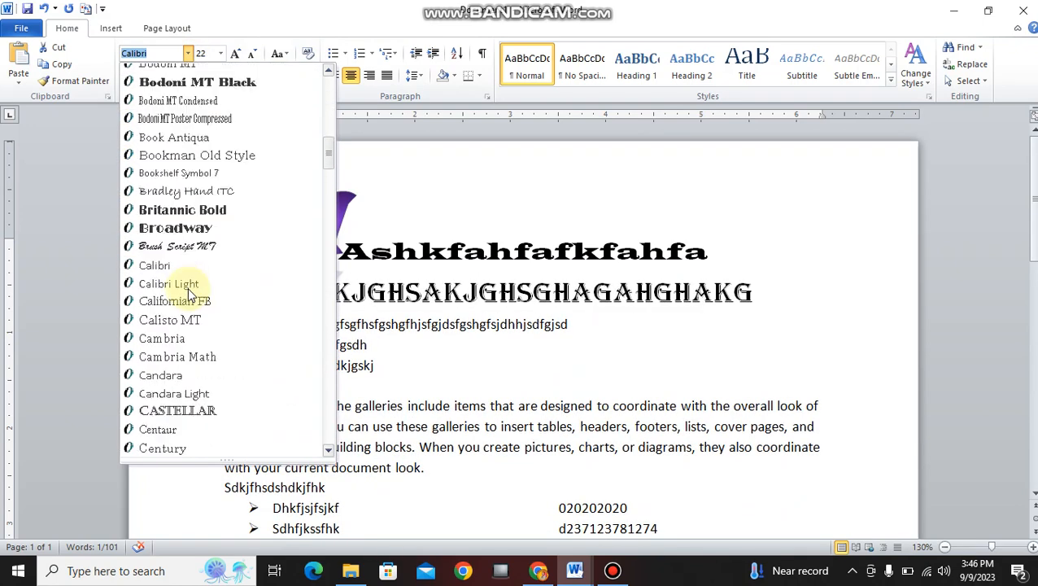
scroll(190, 249, "down", 6)
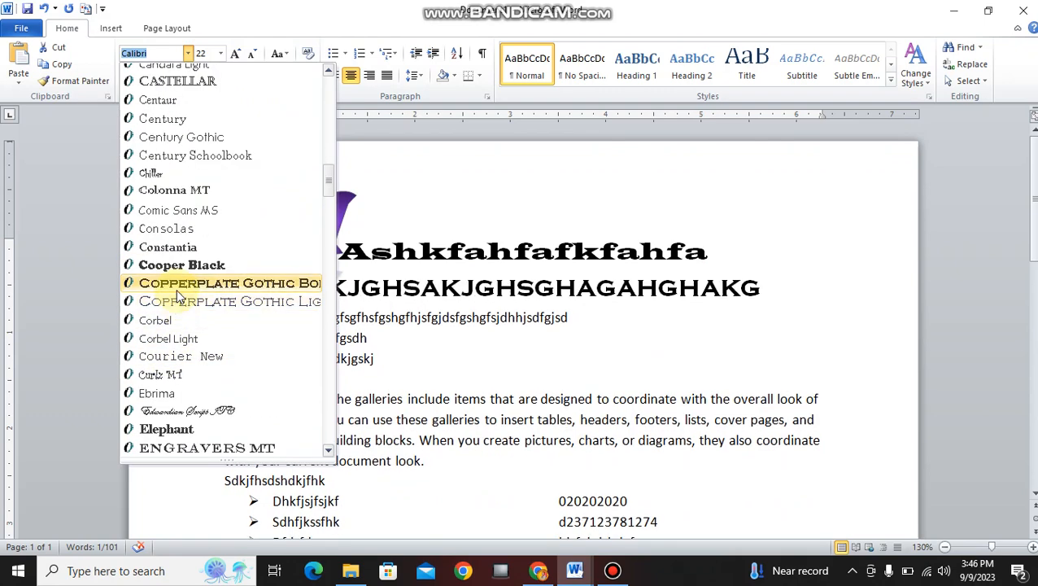
left_click(176, 289)
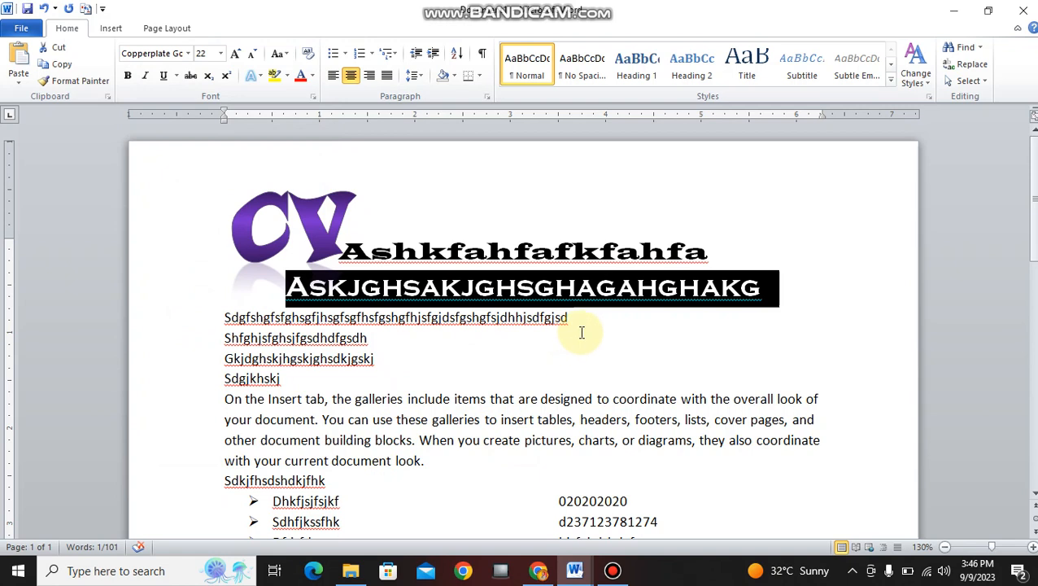
Center the third line, the one directly below the Copperplate Gothic Bold line
left_click_drag(583, 321, 219, 318)
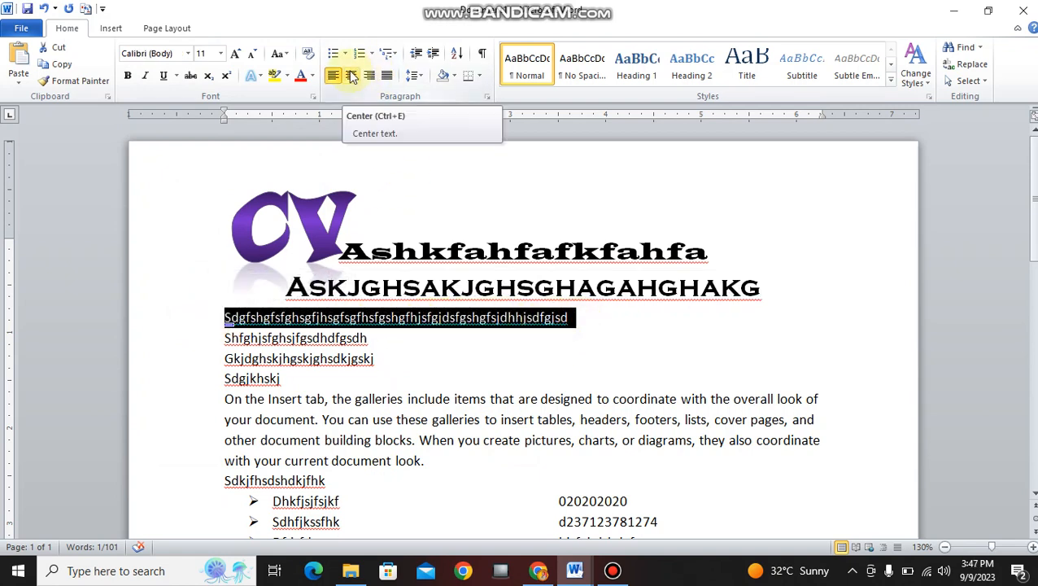
left_click(352, 76)
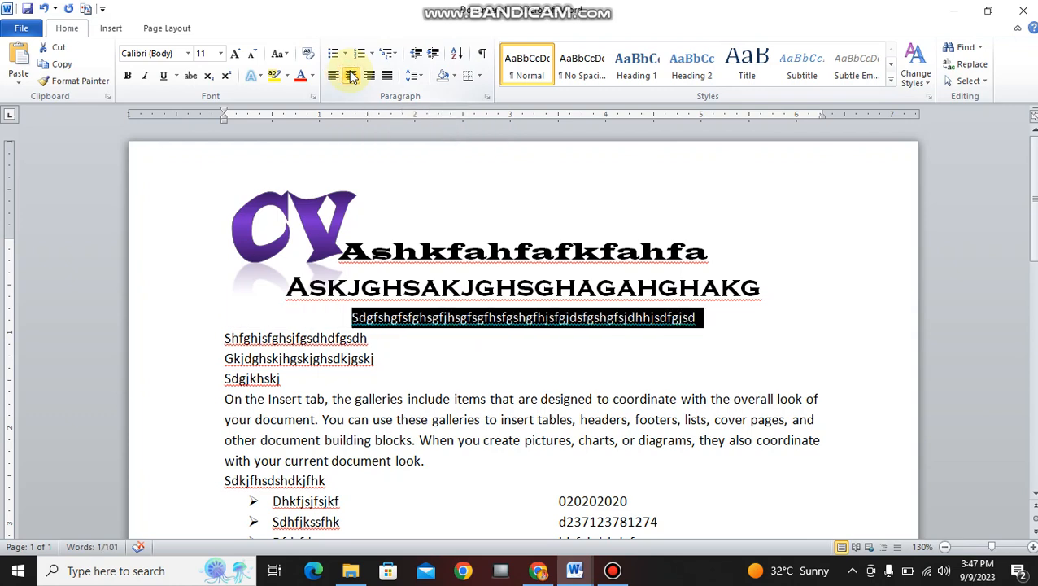
Set the font of the centered third line, below the Copperplate Gothic Bold line, to Times New Roman
left_click(188, 53)
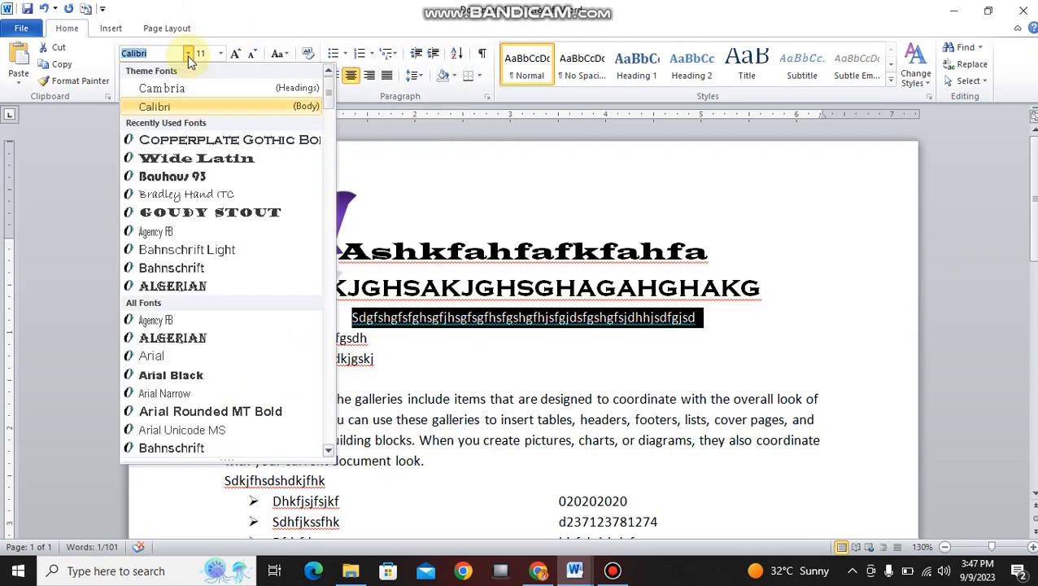
type("Times New Rom")
scroll(183, 382, "down", 3)
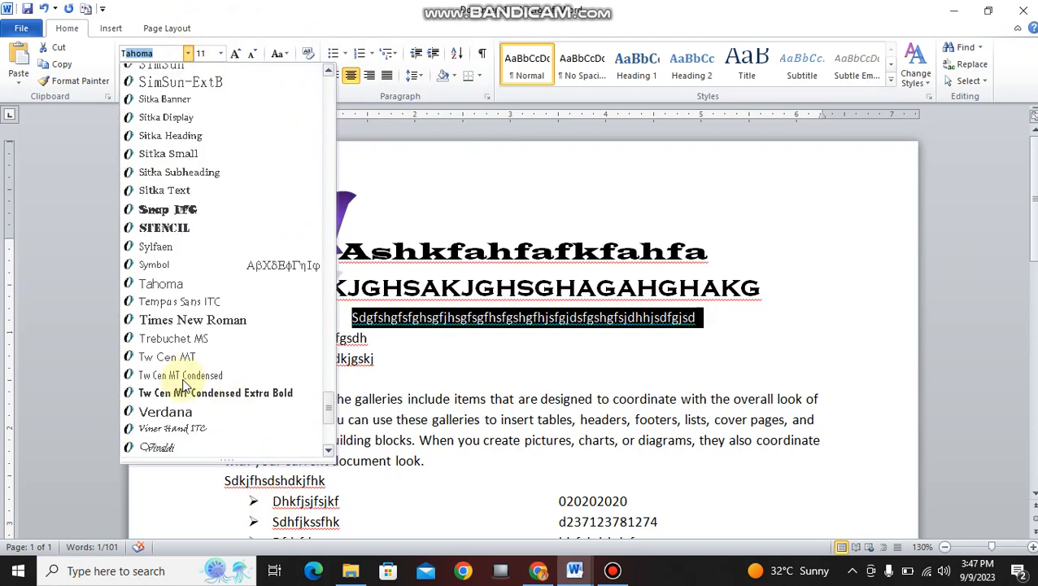
left_click(192, 321)
left_click(420, 345)
Center the two lines directly below the Times New Roman line, "Shfghjsfghsjfgsdhdfgsdh" and "Gkjdghskjhgskjghsdkjgskj"
left_click(367, 335)
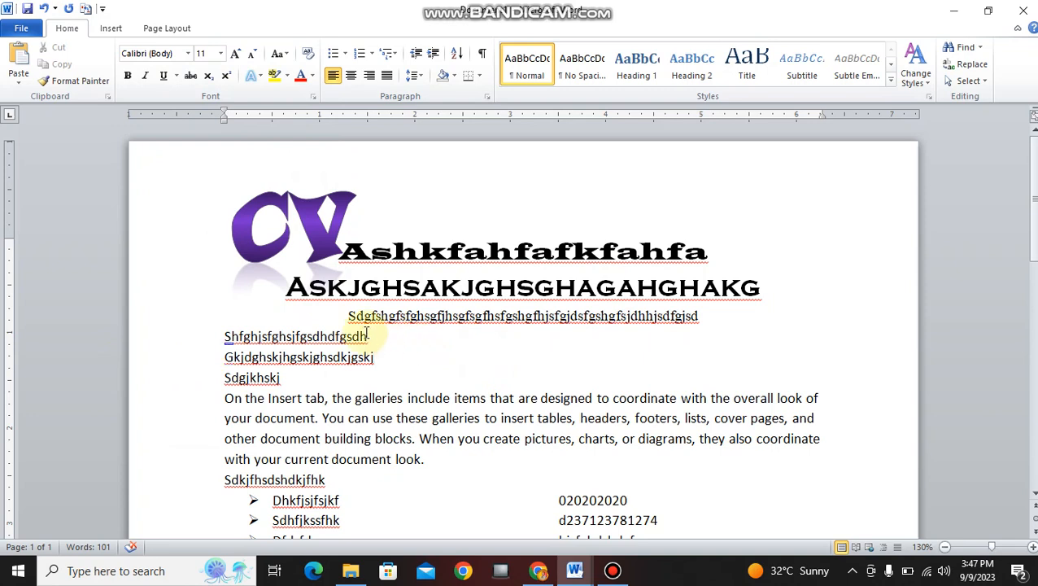
left_click_drag(370, 336, 218, 333)
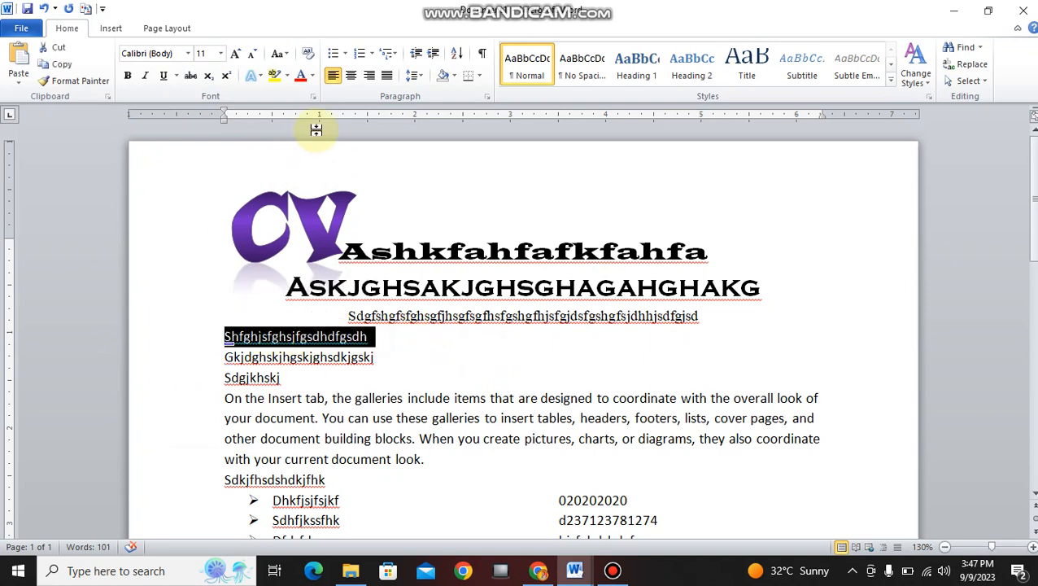
left_click(351, 75)
left_click_drag(404, 356, 225, 359)
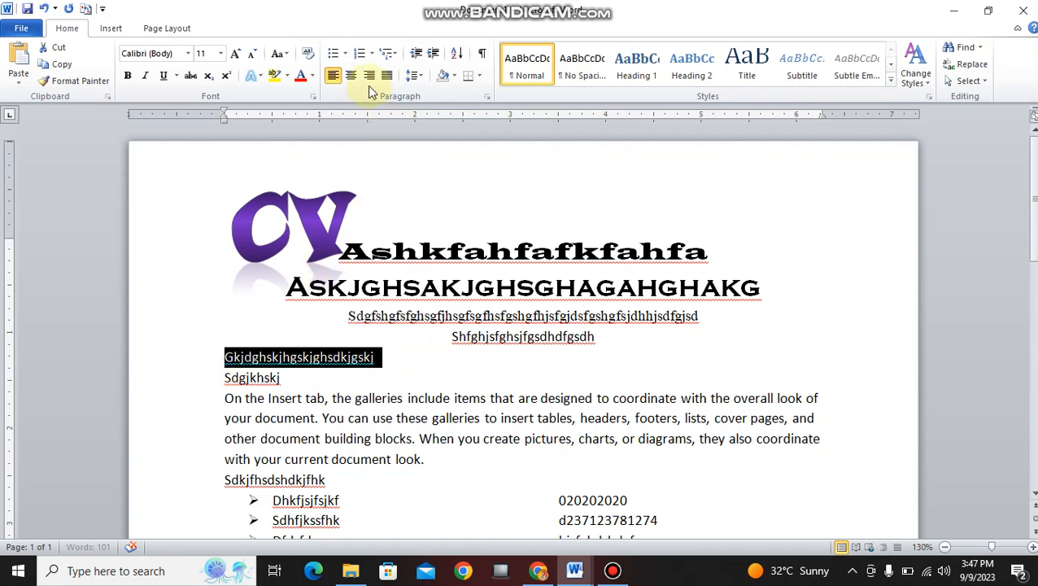
left_click(352, 76)
left_click(755, 326)
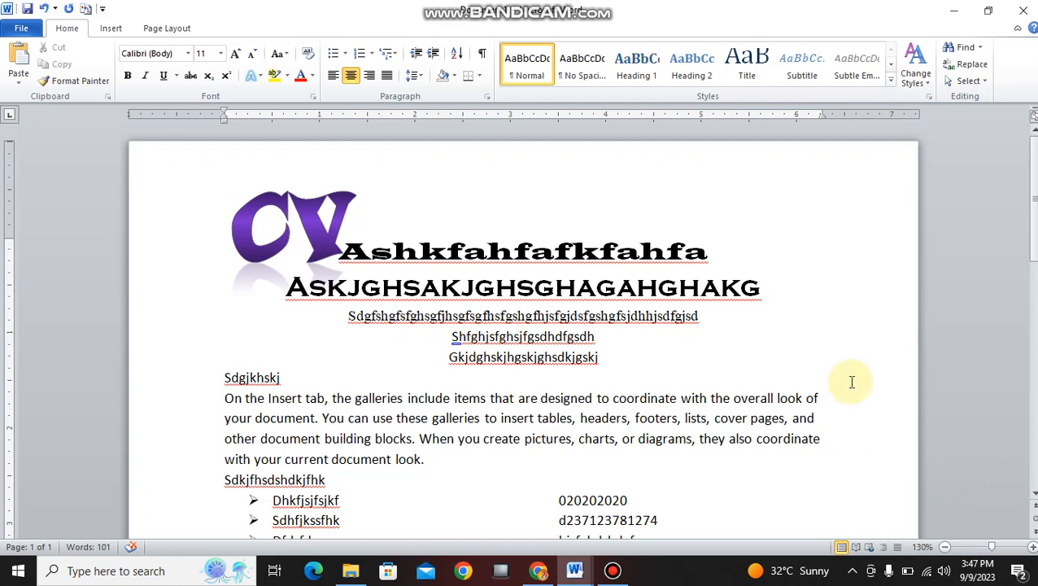
Make the "Sdgjkhskj" section heading bold and underlined, and apply All Borders to it
scroll(851, 380, "down", 2)
left_click_drag(280, 234, 225, 233)
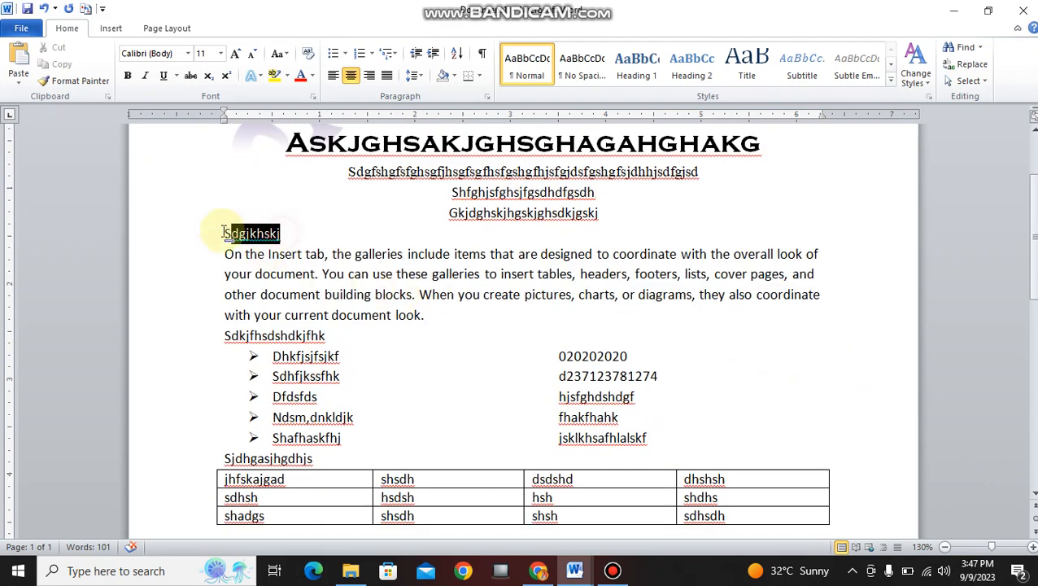
left_click(127, 75)
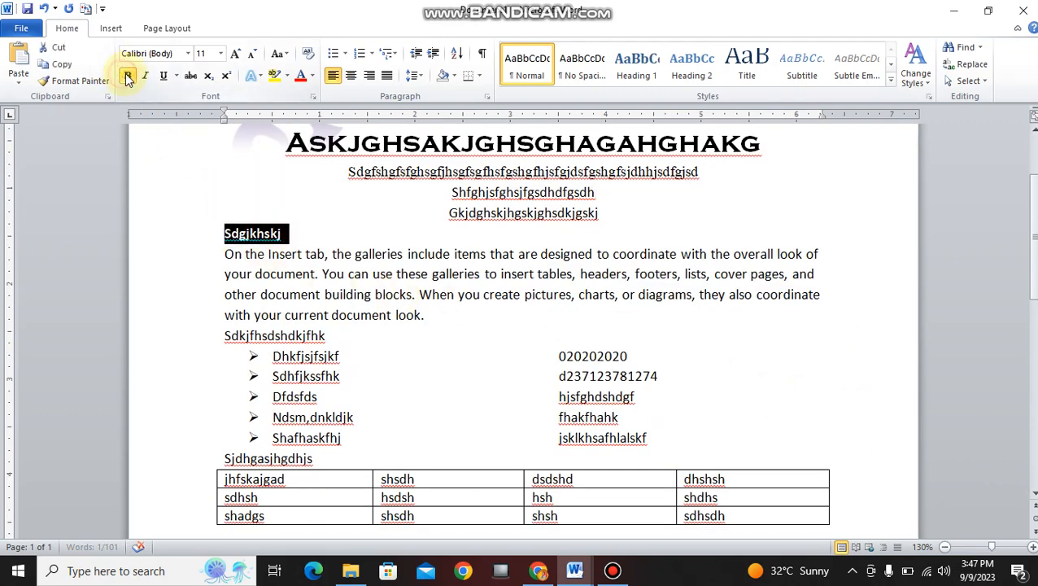
left_click(163, 76)
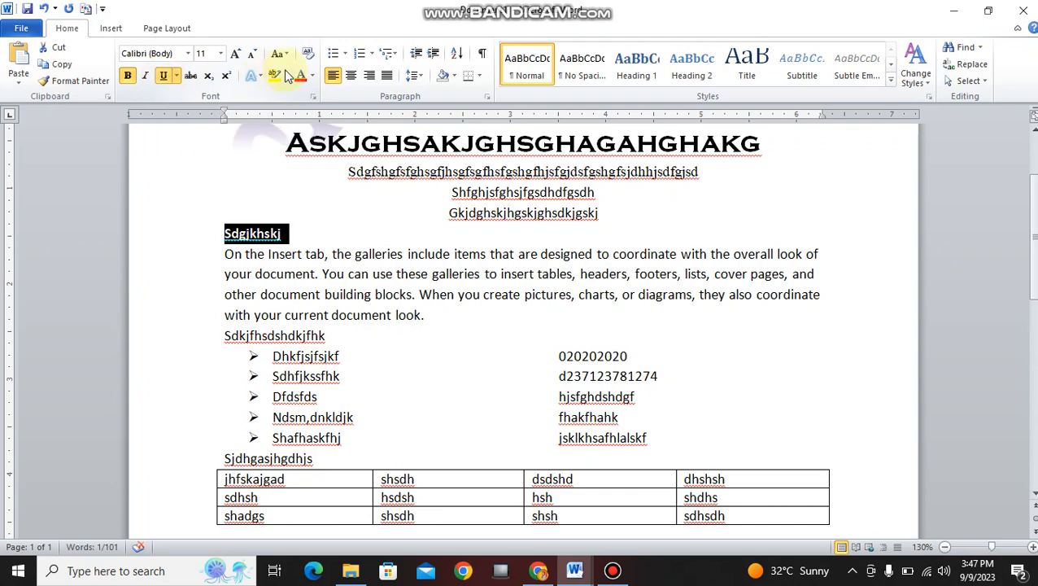
left_click(480, 77)
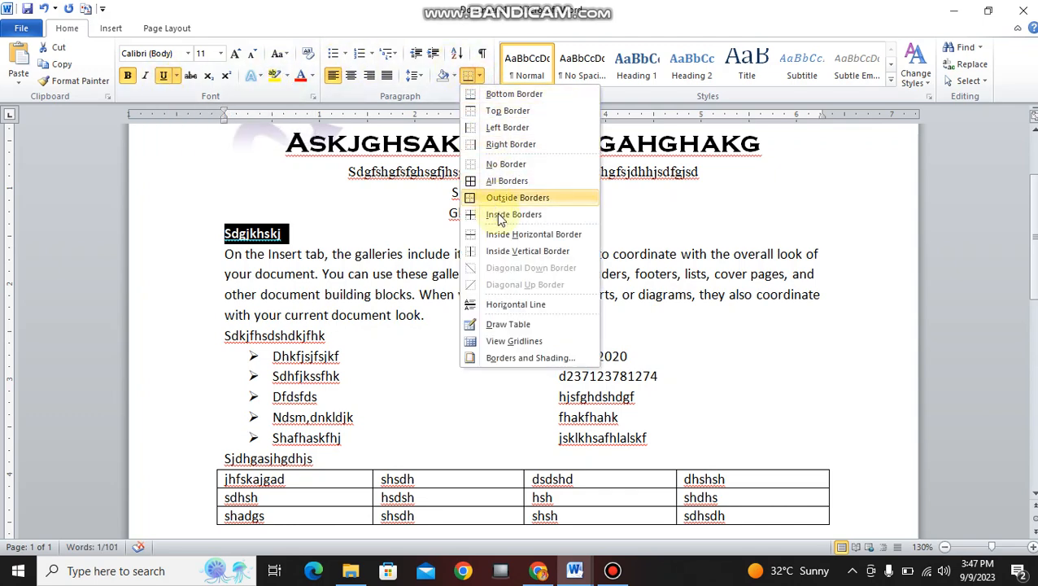
left_click(500, 183)
left_click(561, 314)
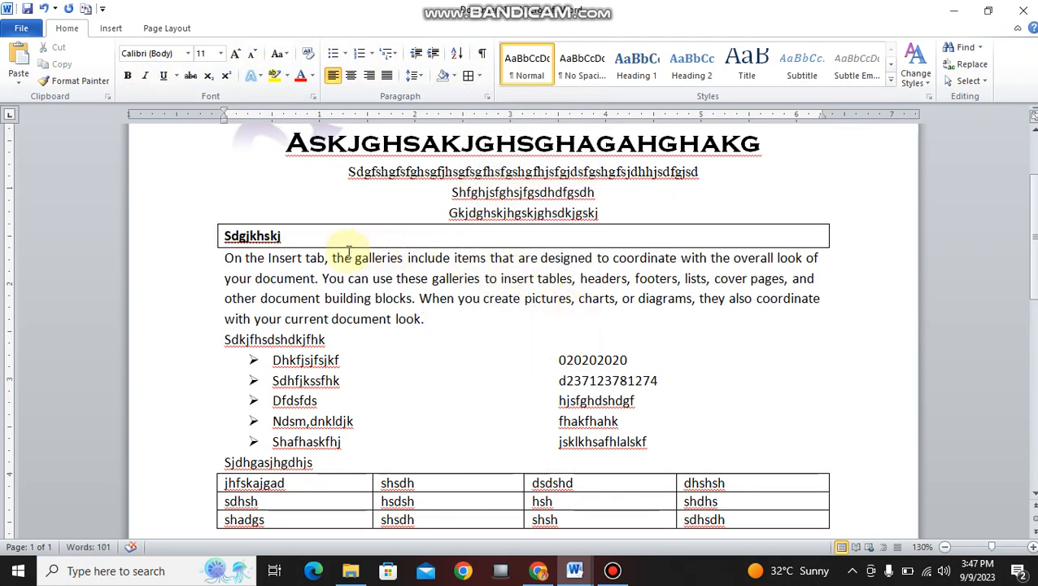
Justify the body paragraph beginning "On the Insert tab" under the first boxed heading
left_click(285, 236)
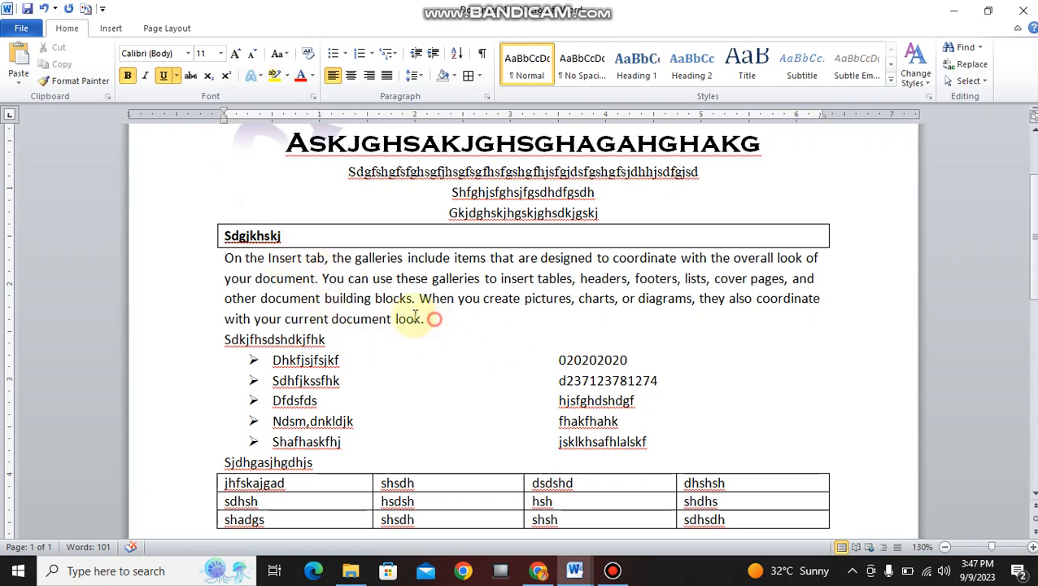
left_click_drag(430, 319, 225, 261)
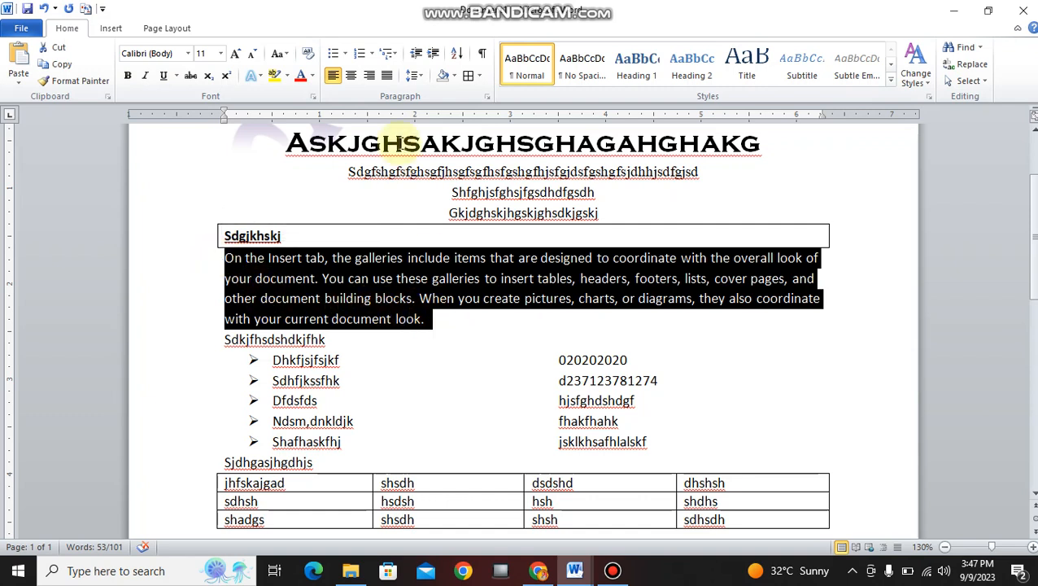
left_click(387, 76)
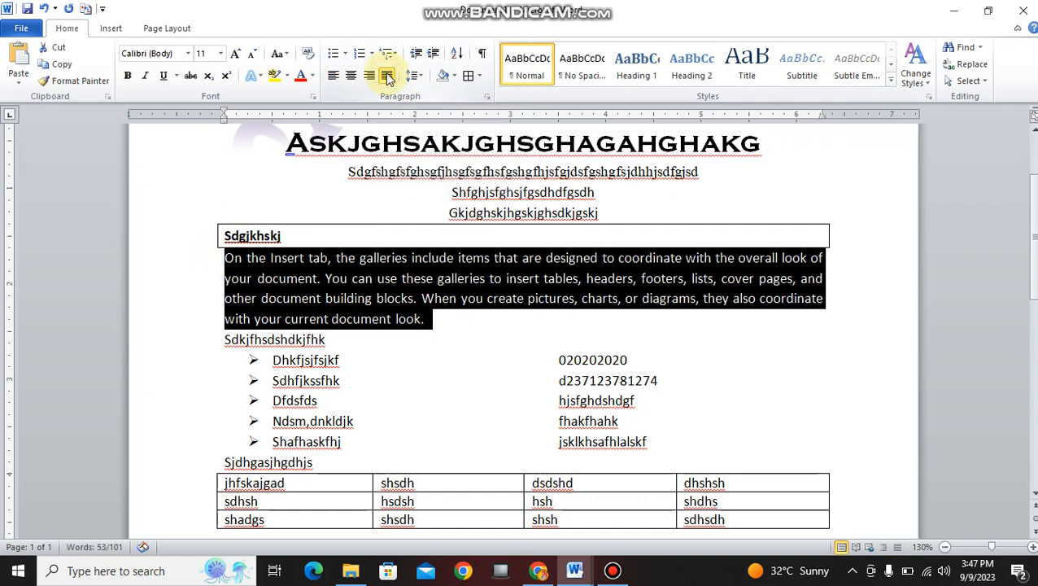
left_click(824, 281)
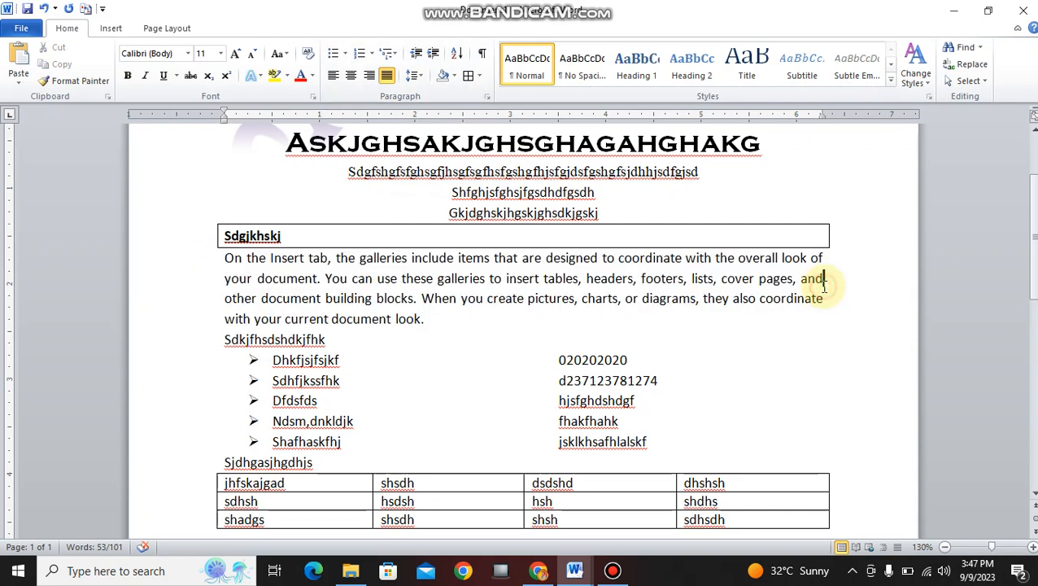
Format the "Sdkjfhsdshdkjfhk" heading above the two-column bullet list as bold, underlined, size 12, with all borders
left_click(329, 341)
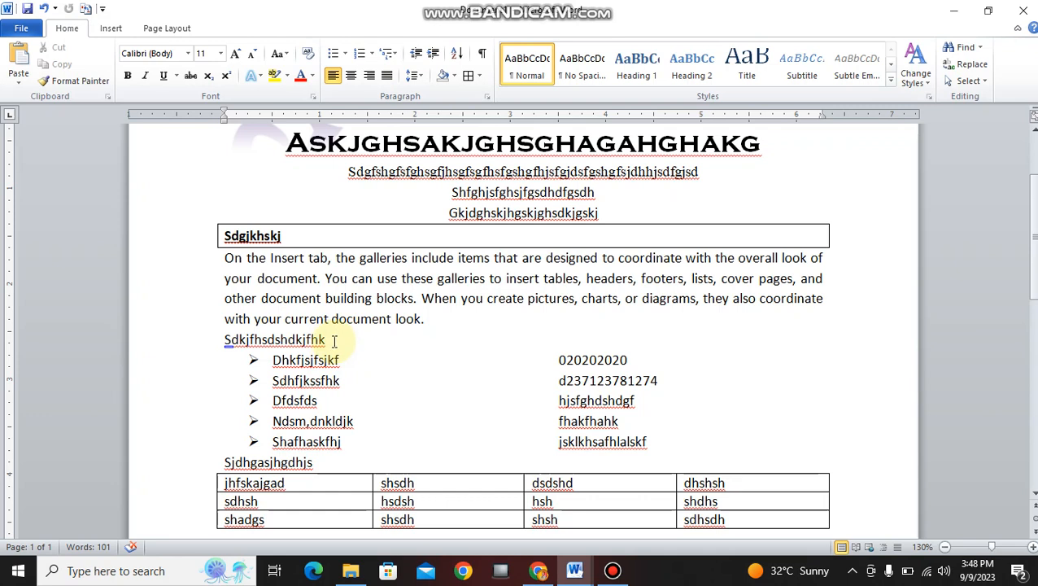
left_click_drag(334, 341, 225, 340)
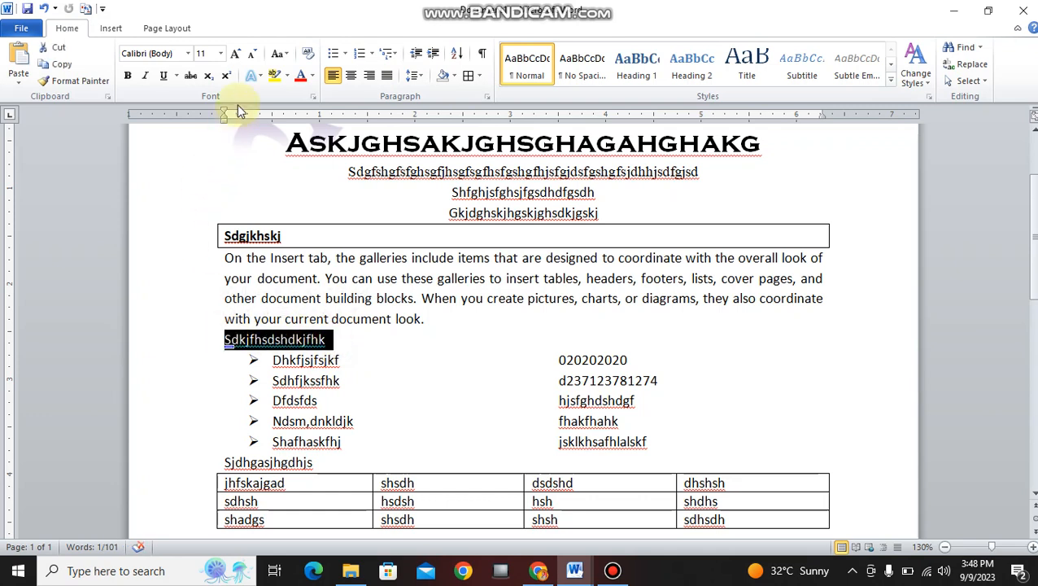
left_click(126, 75)
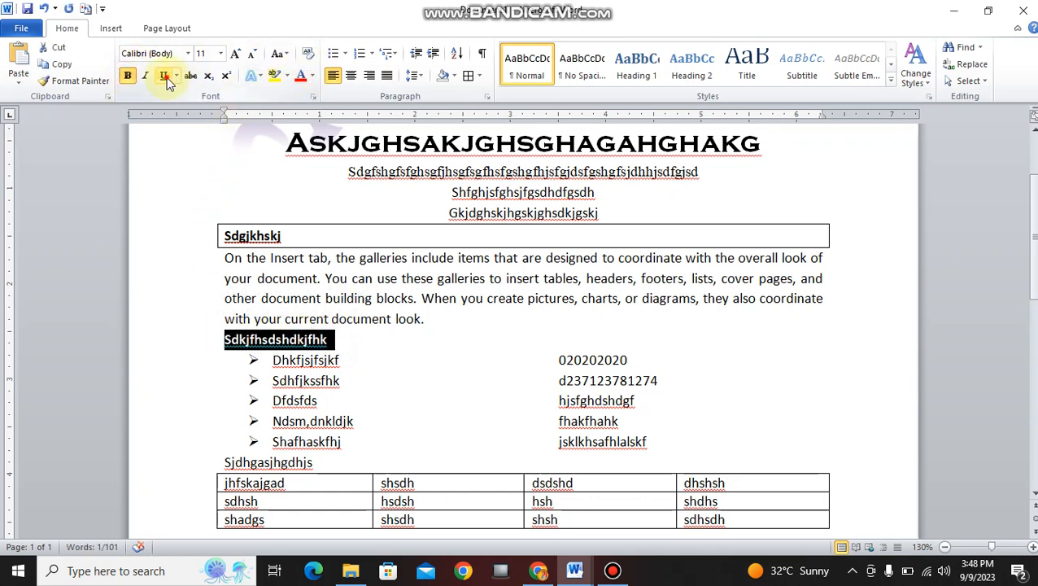
left_click(164, 77)
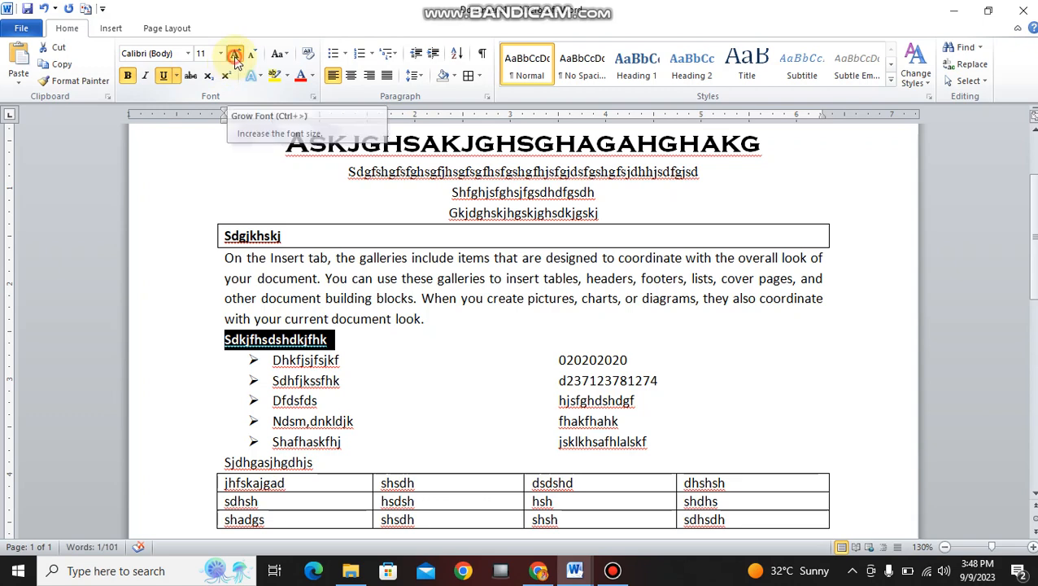
left_click(233, 55)
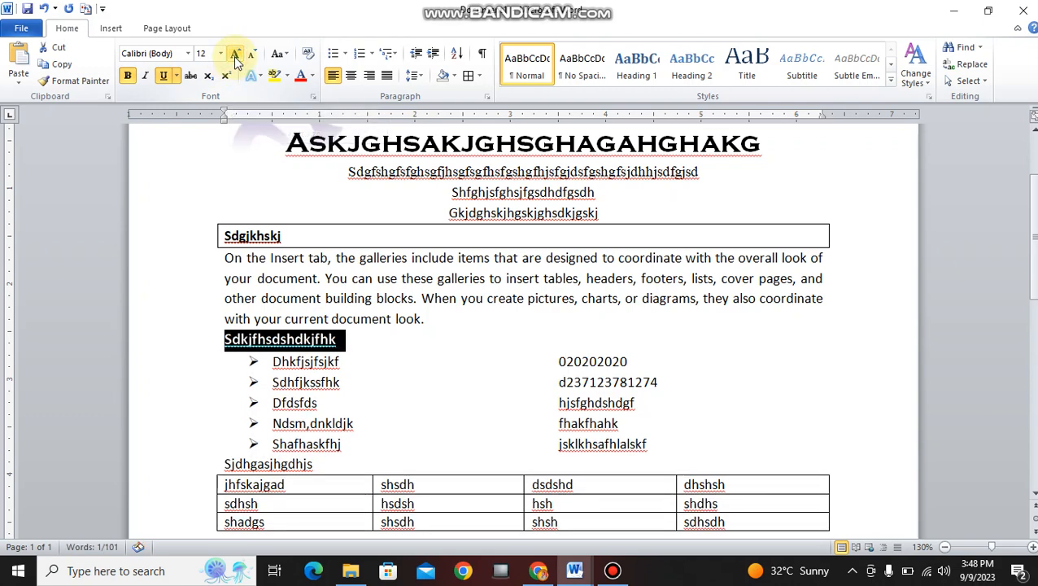
left_click(470, 77)
left_click(537, 410)
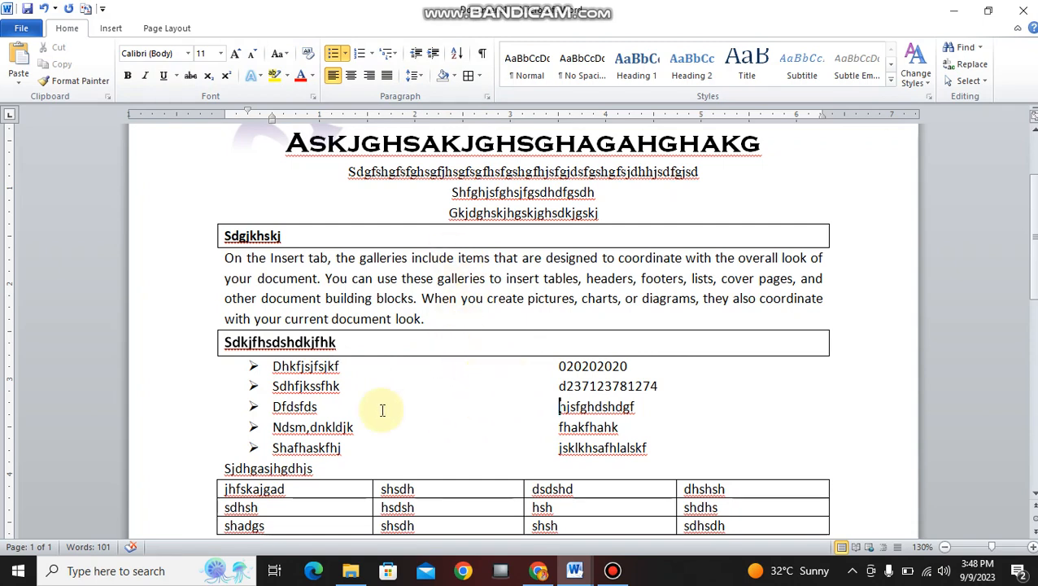
Make the "Sjdhgasjhgdhjs" heading above the table bold and underlined, and apply all borders to it
scroll(412, 440, "down", 3)
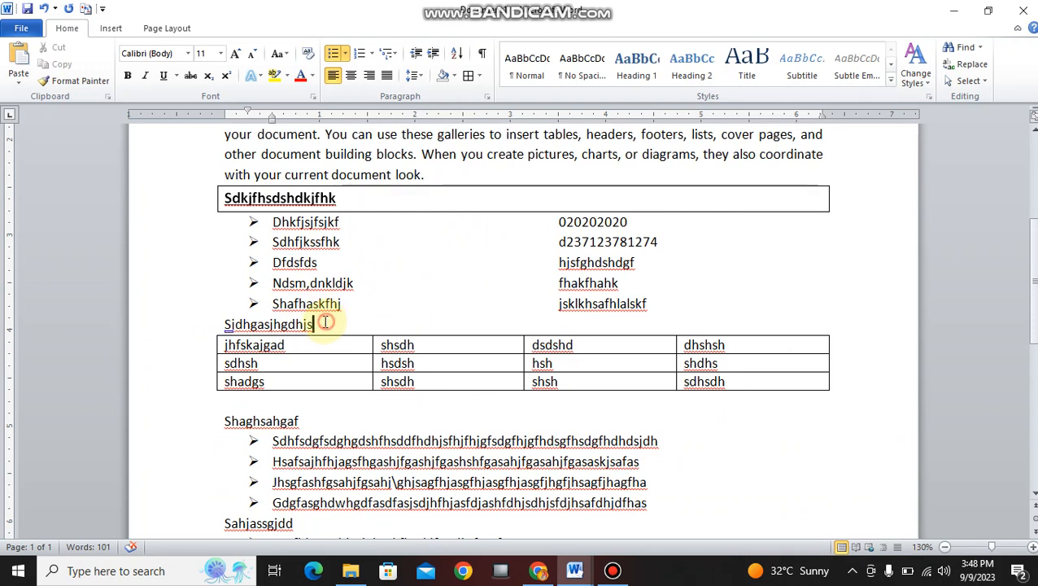
left_click_drag(322, 323, 213, 324)
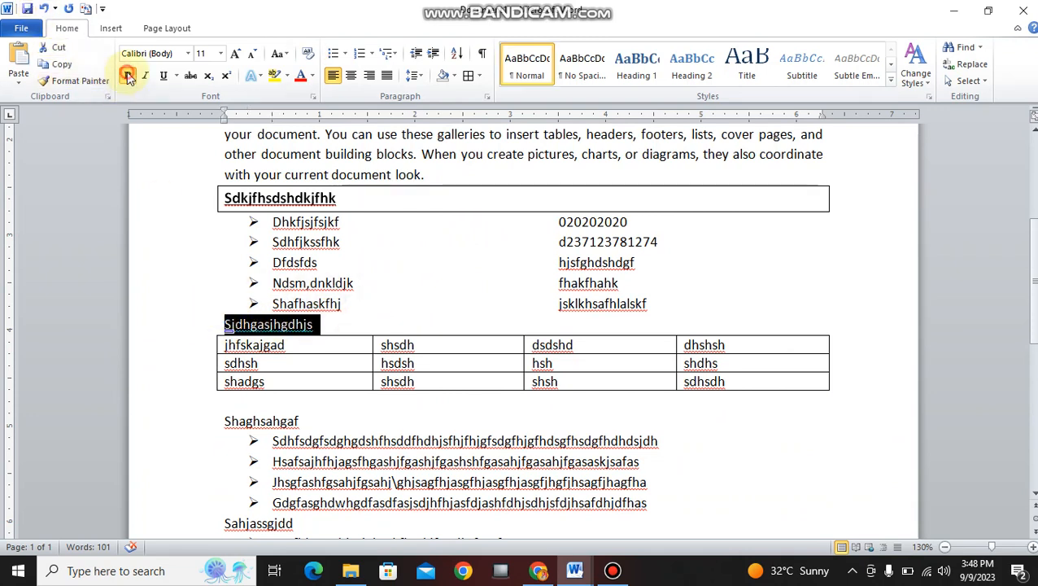
left_click(127, 75)
left_click(166, 76)
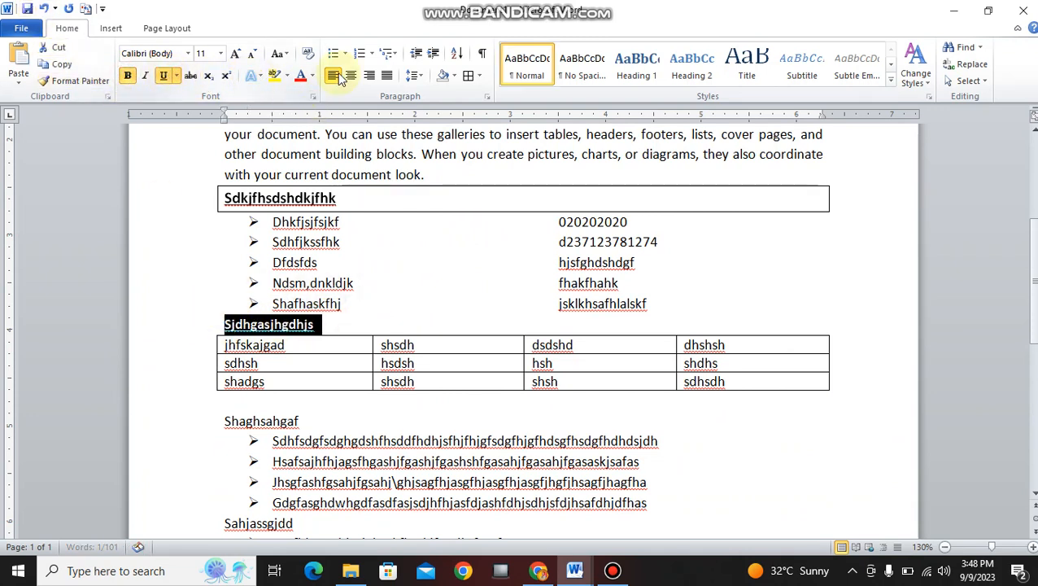
left_click(468, 75)
left_click(528, 445)
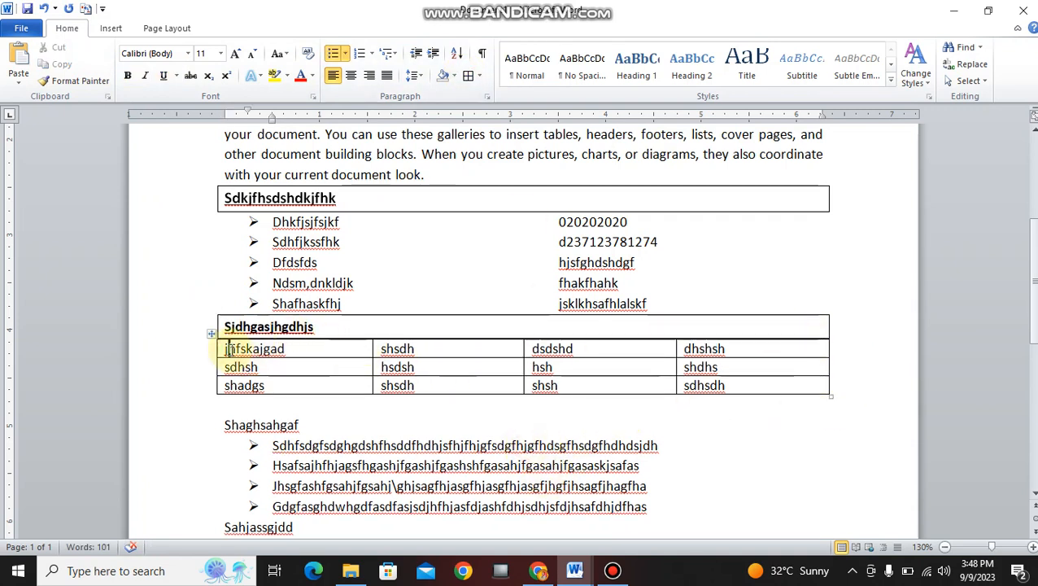
Shade the table's first row with the standard light green color
left_click_drag(230, 348, 738, 360)
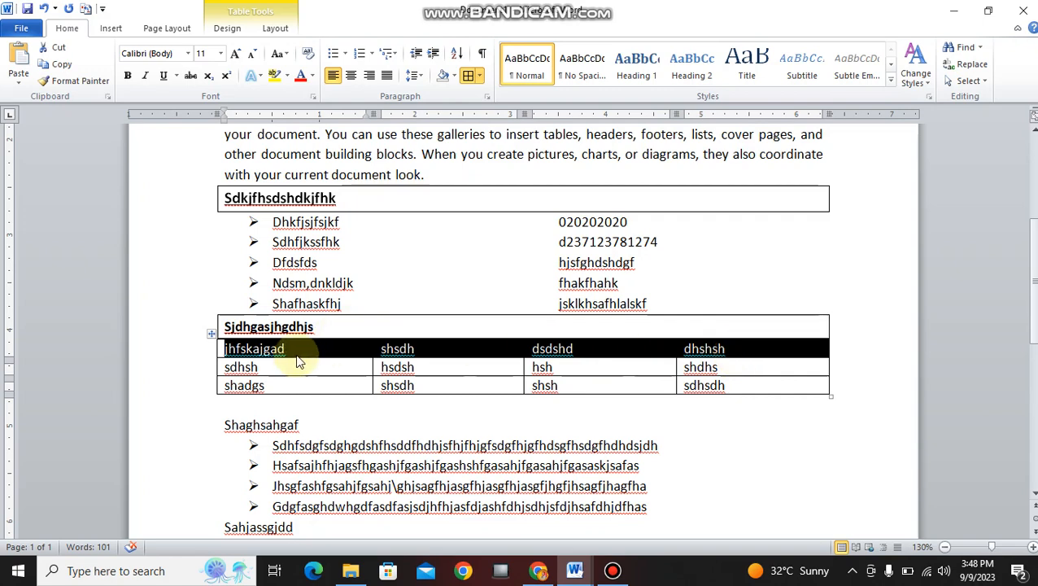
left_click(228, 30)
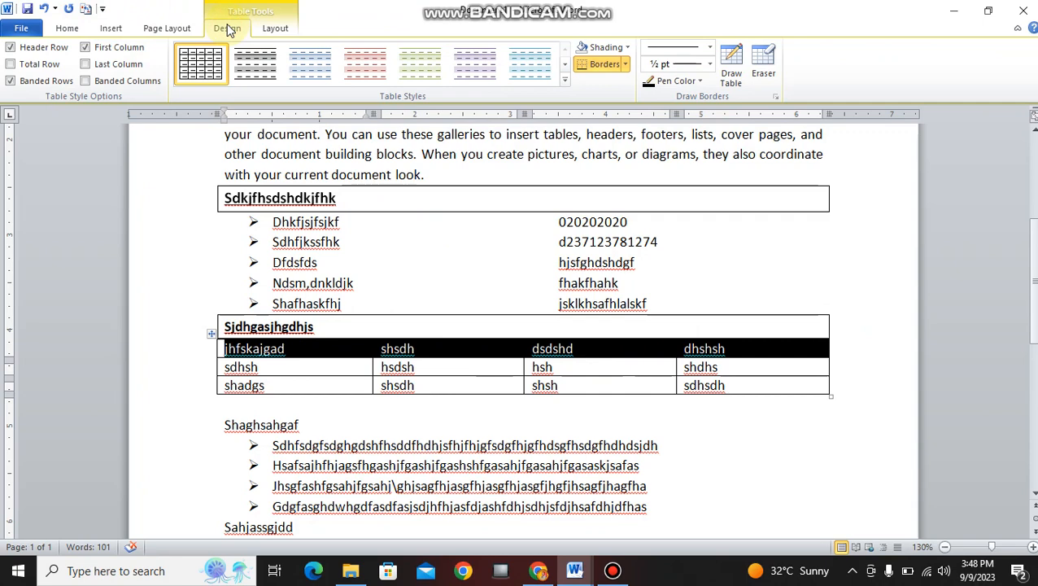
left_click(629, 47)
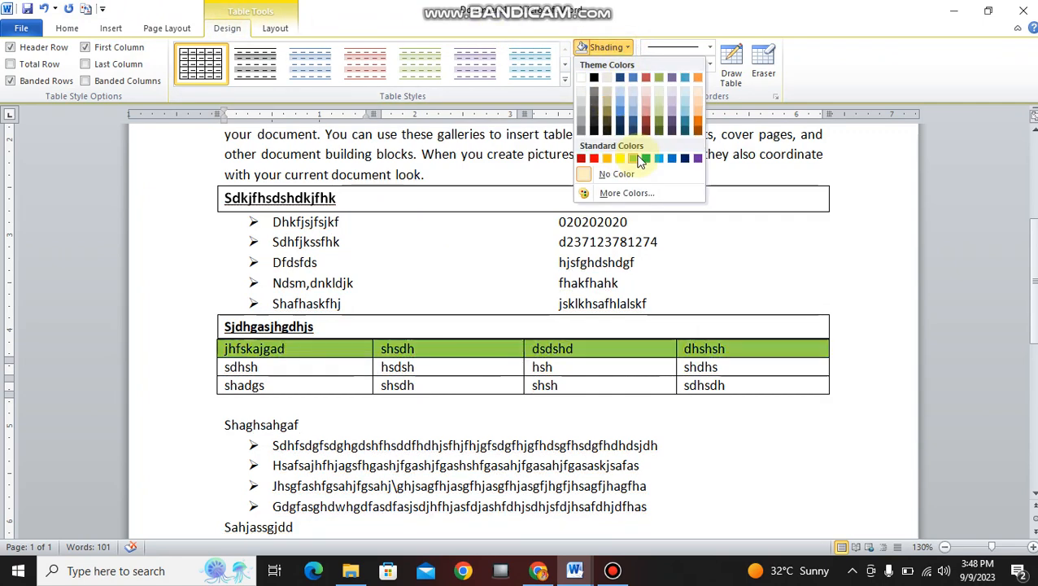
left_click(698, 158)
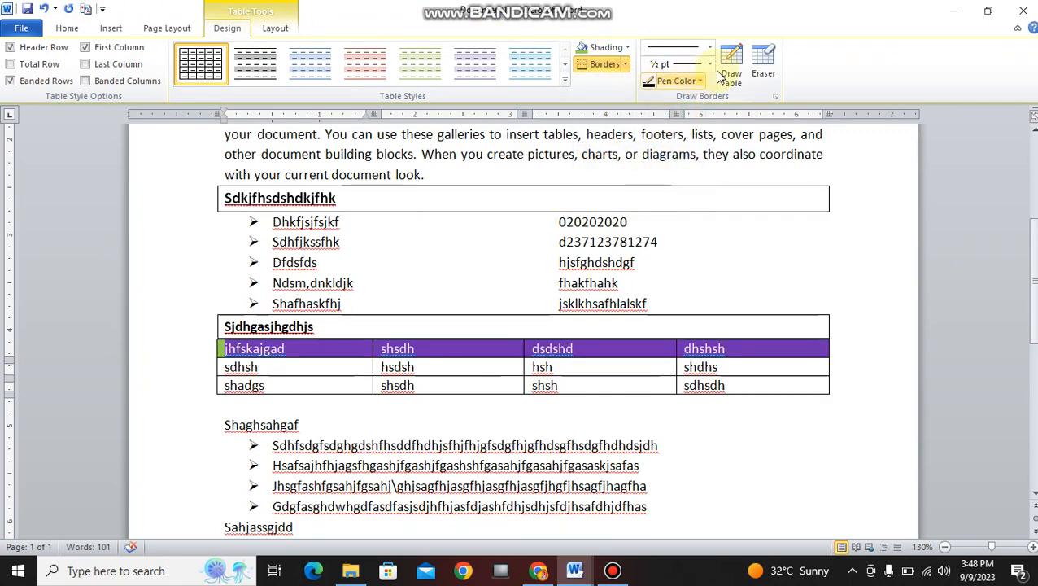
Center the text in the table's green header row both ways and make it bold
left_click(274, 30)
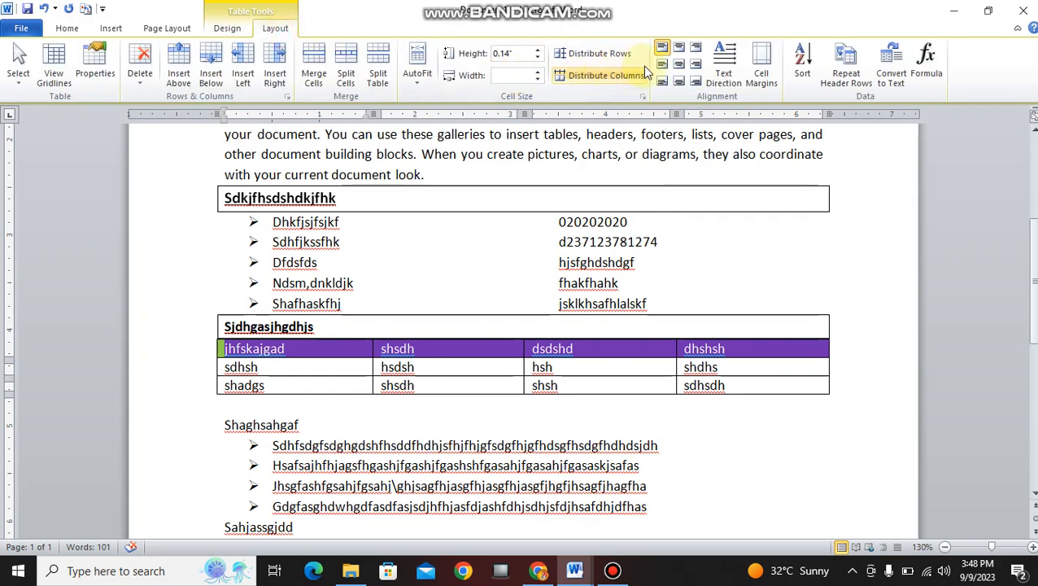
left_click(680, 66)
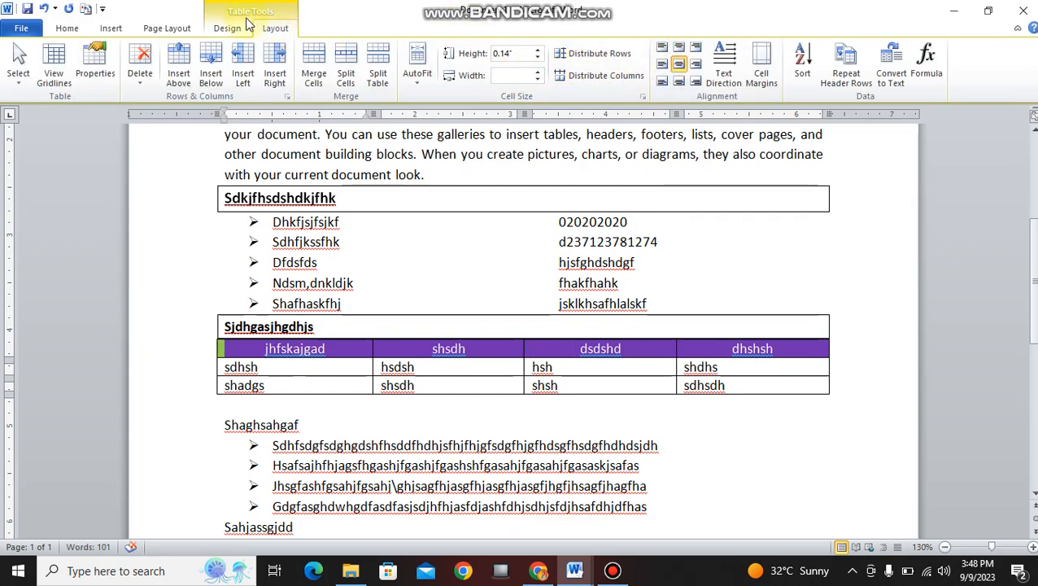
left_click(69, 28)
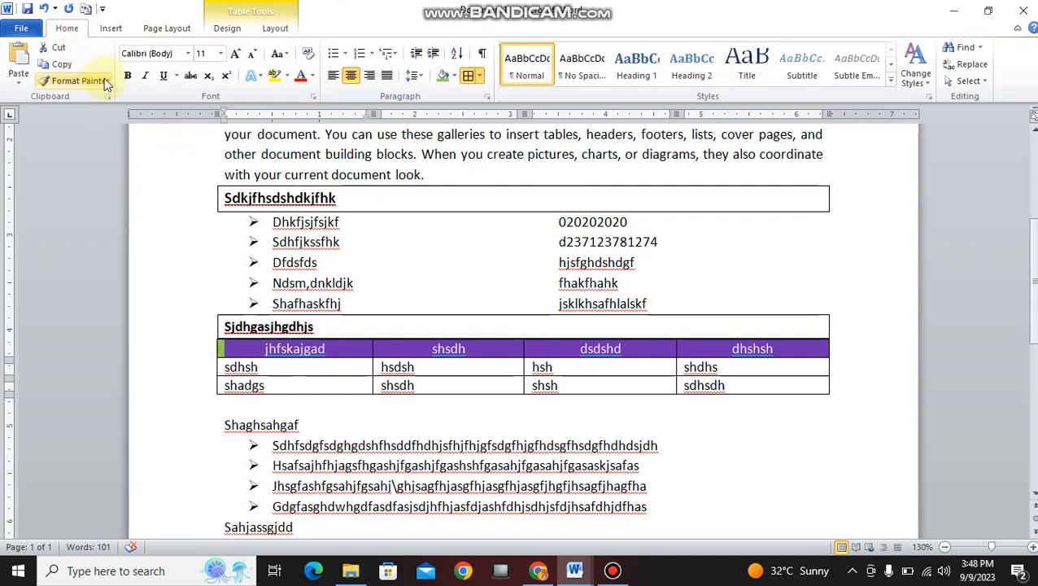
left_click(127, 79)
left_click(737, 427)
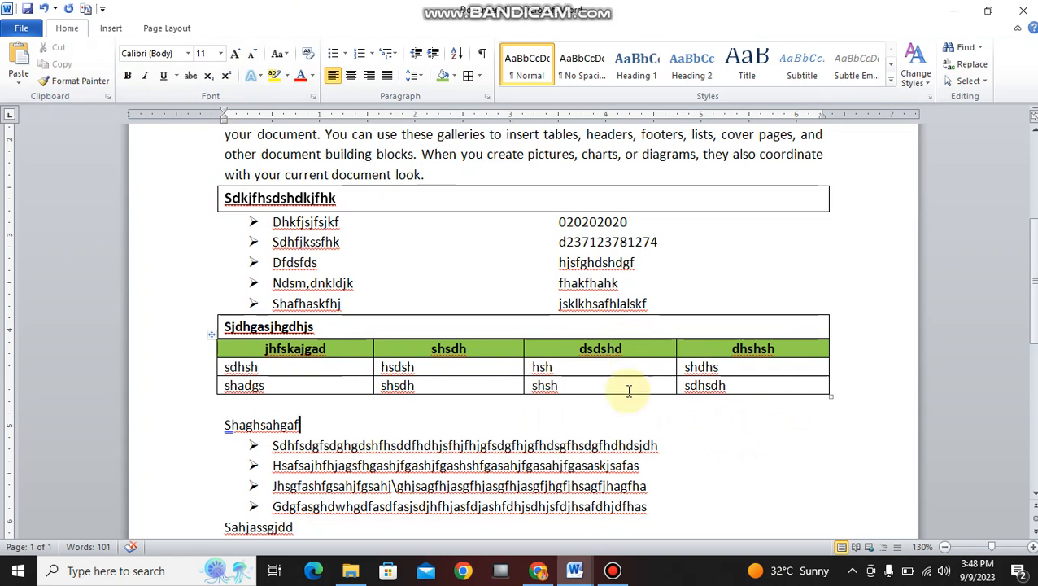
Center the text in the last three columns of the table's two lower rows, both horizontally and vertically
left_click_drag(750, 385, 439, 363)
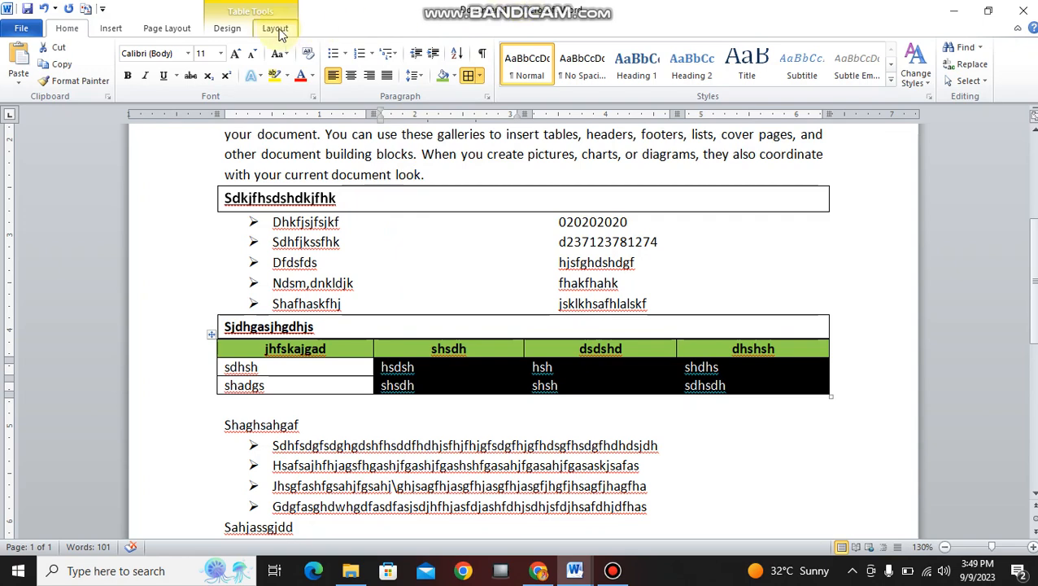
left_click(275, 28)
left_click(685, 67)
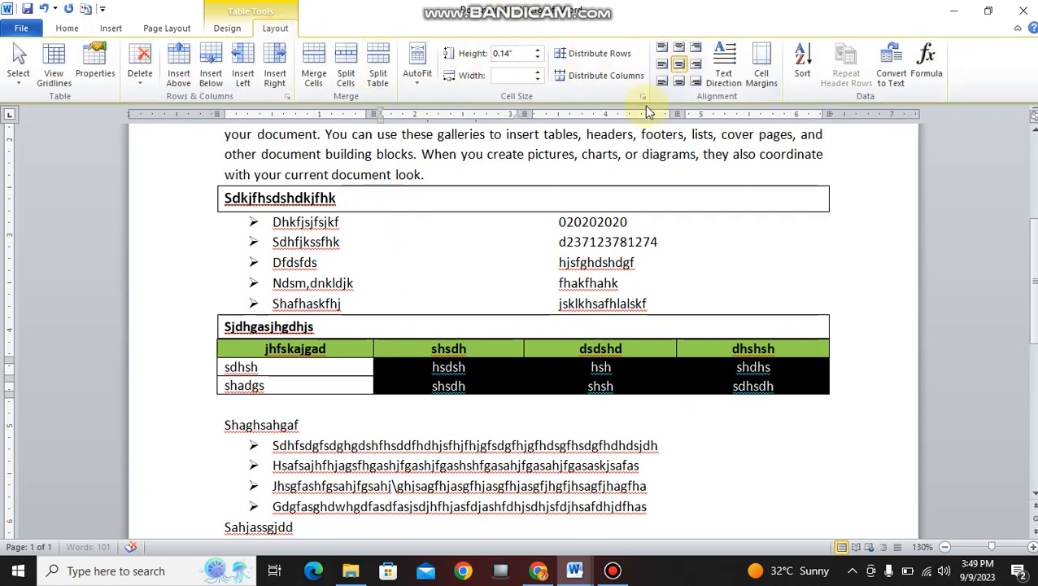
Align the text in the first column's two lower table cells to the left and center it vertically
left_click(319, 367)
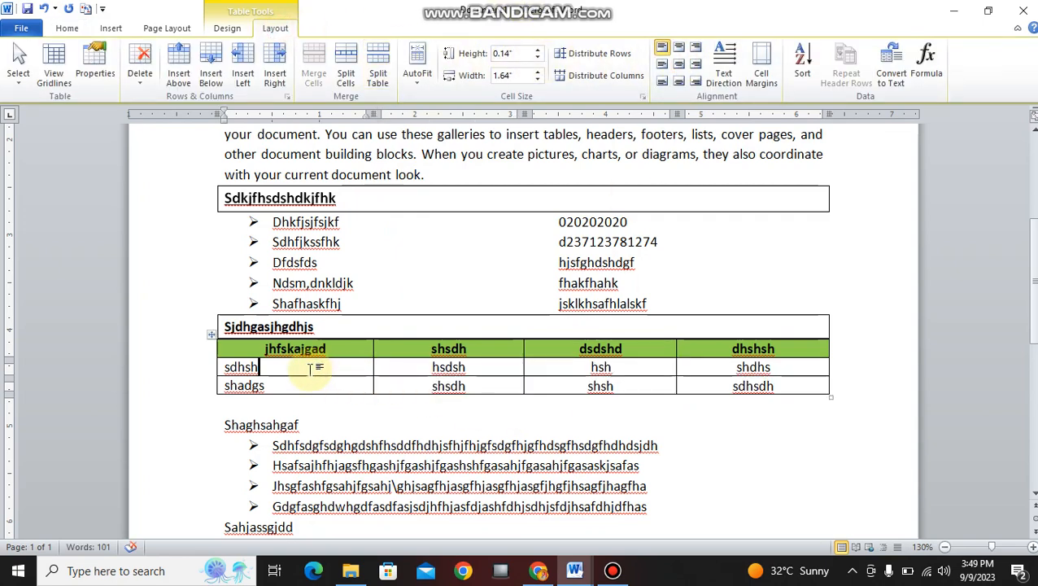
left_click_drag(310, 369, 310, 380)
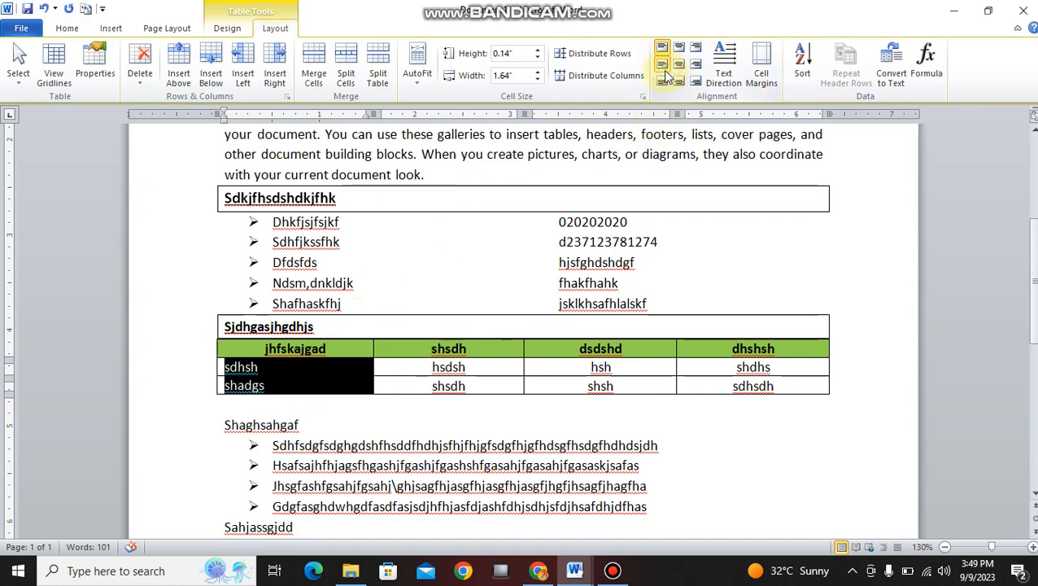
left_click(664, 69)
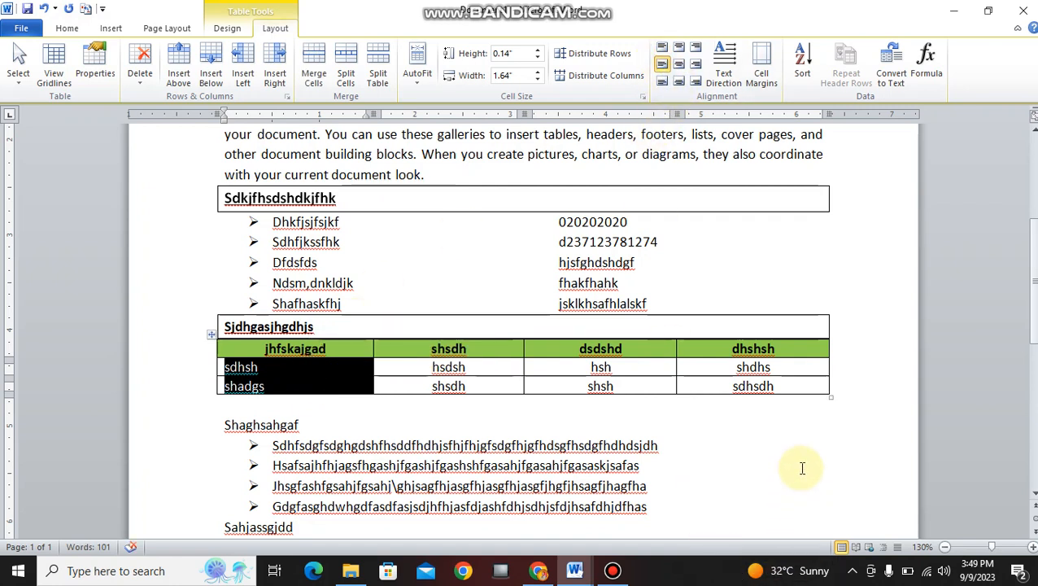
left_click(758, 459)
Make the "Shaghsahgaf" heading below the table bold and underlined, and apply all borders to it
scroll(521, 433, "down", 3)
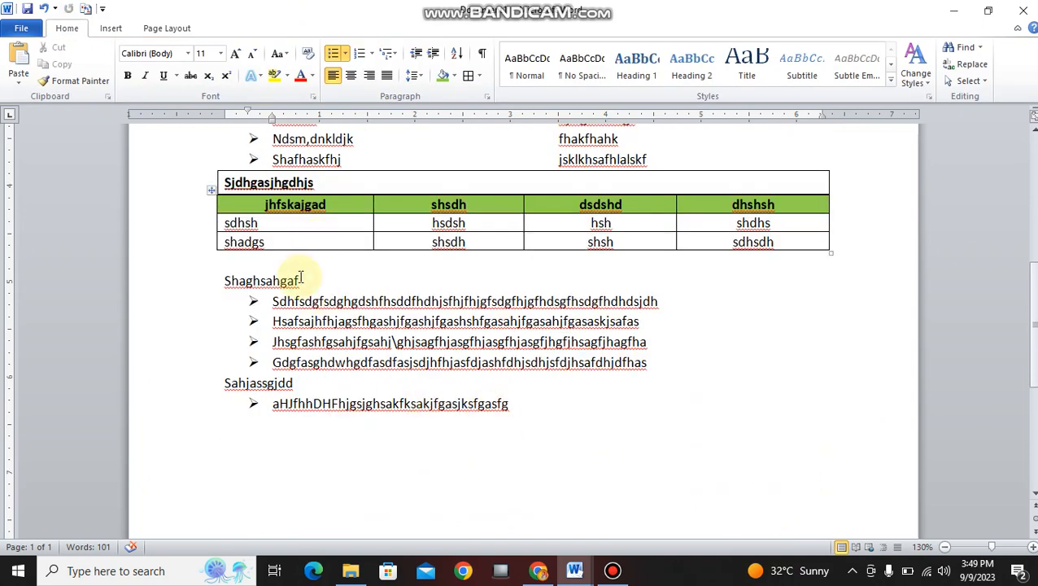
left_click_drag(315, 275, 208, 281)
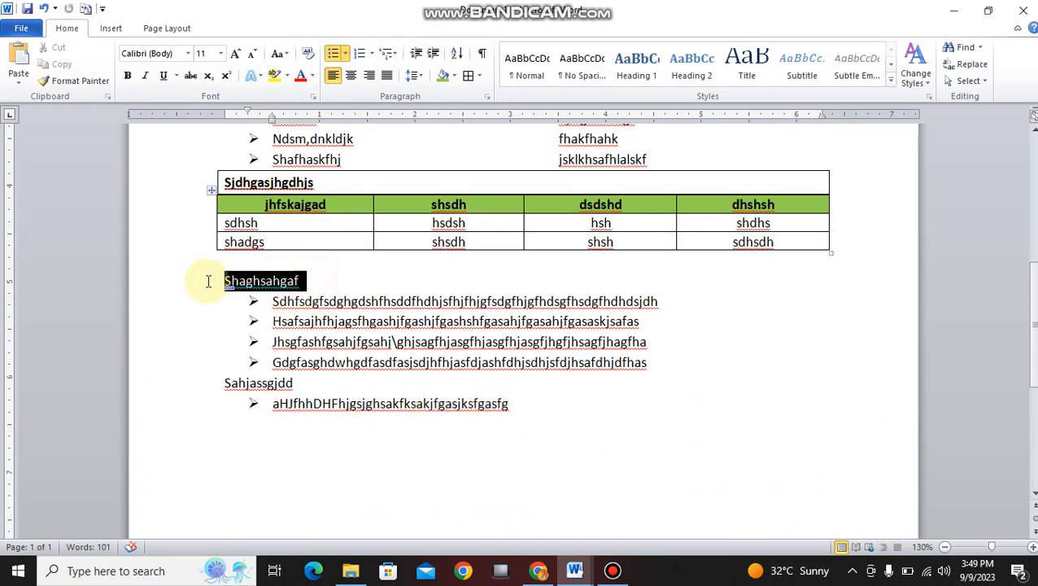
left_click(127, 75)
left_click(162, 75)
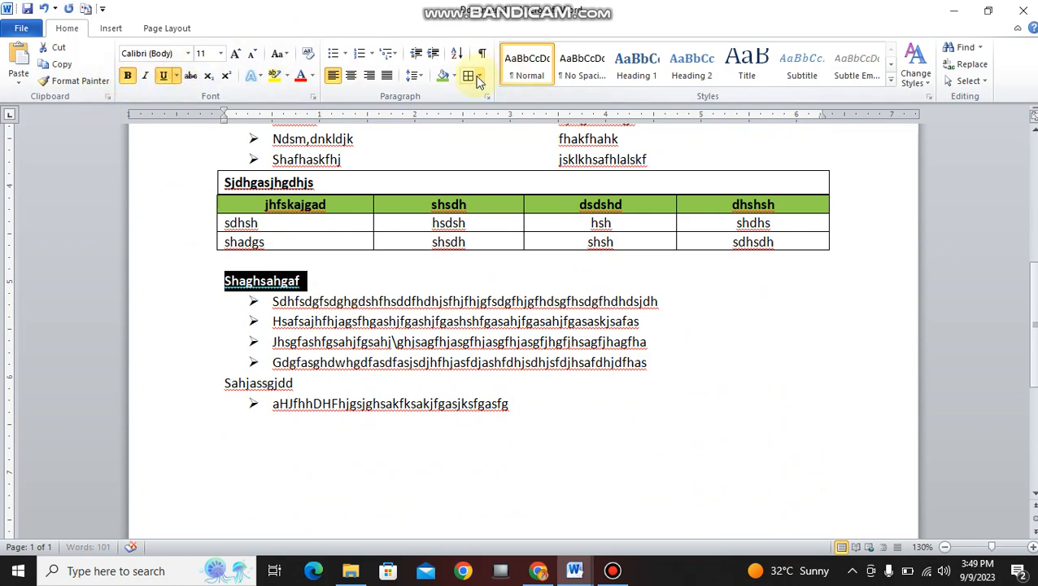
left_click(478, 77)
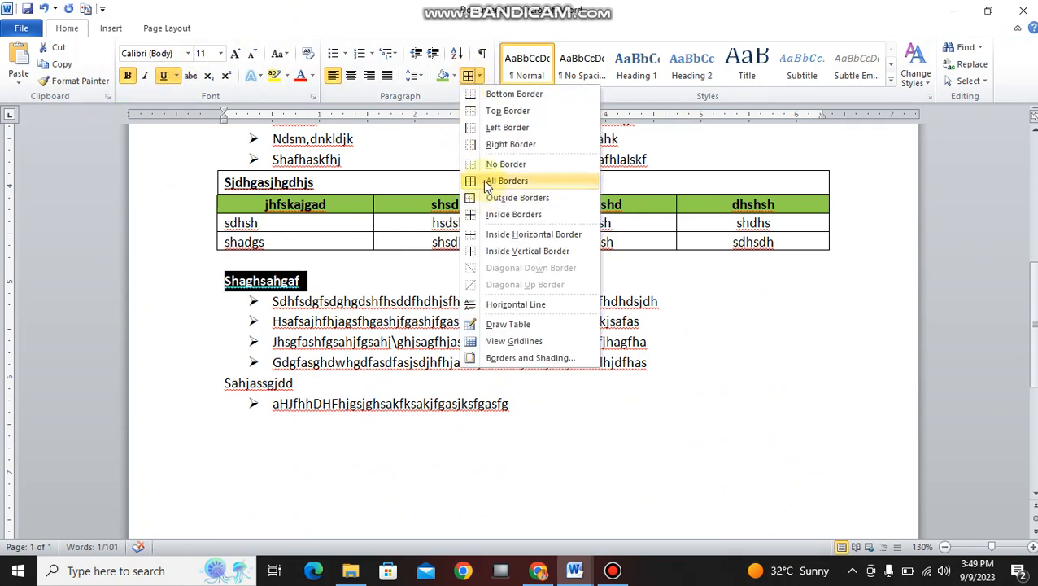
left_click(513, 178)
left_click(592, 341)
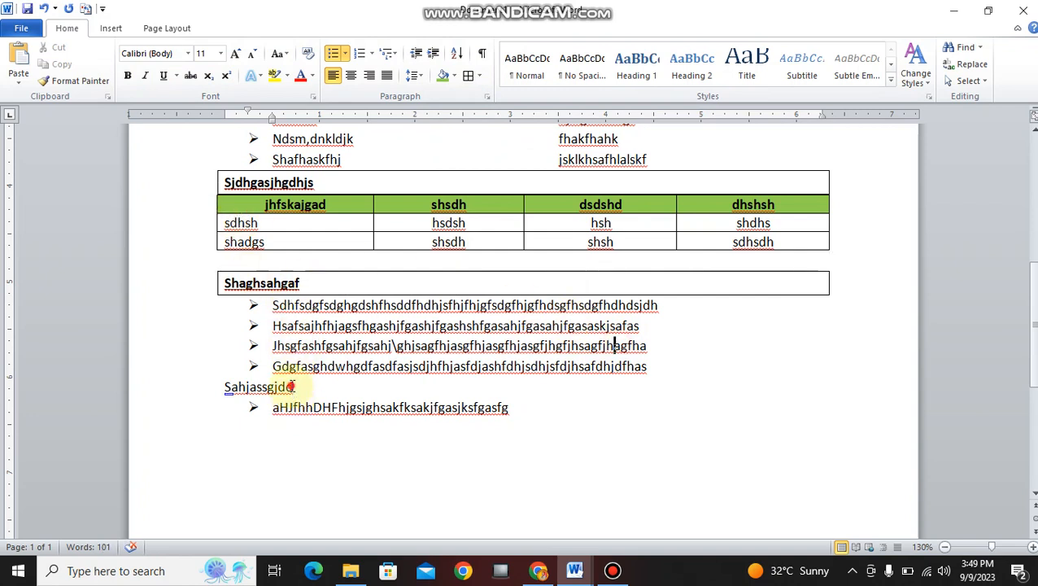
Apply all borders to the "Sahjassgjdd" heading and make its text bold and underlined
left_click(293, 388)
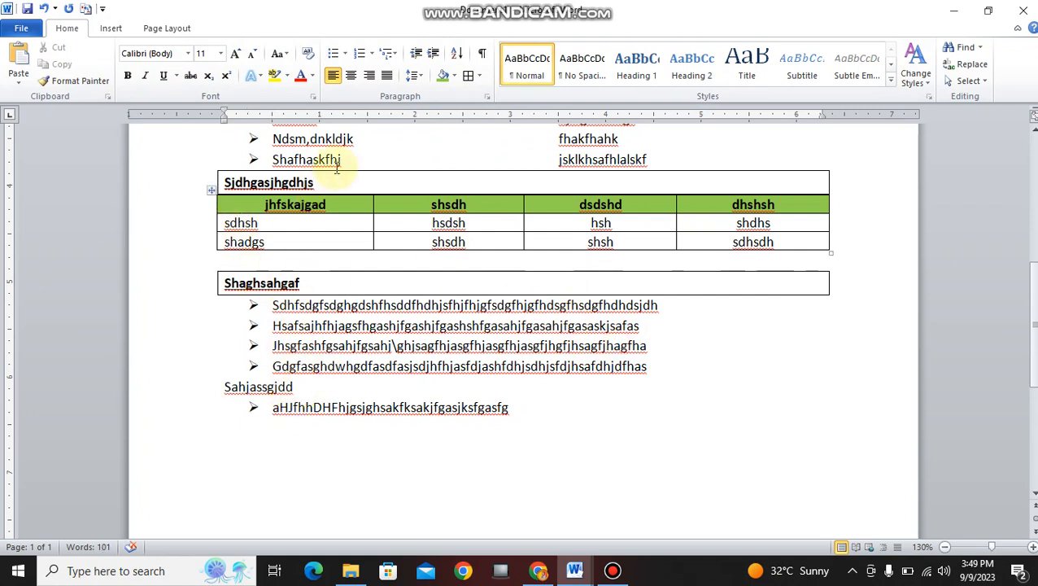
left_click(468, 75)
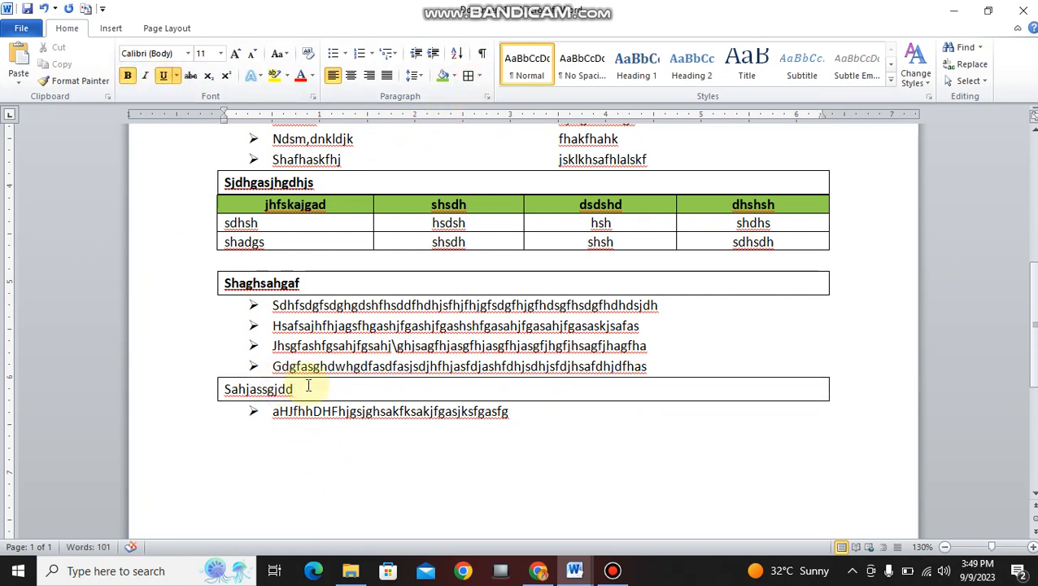
left_click_drag(294, 389, 218, 389)
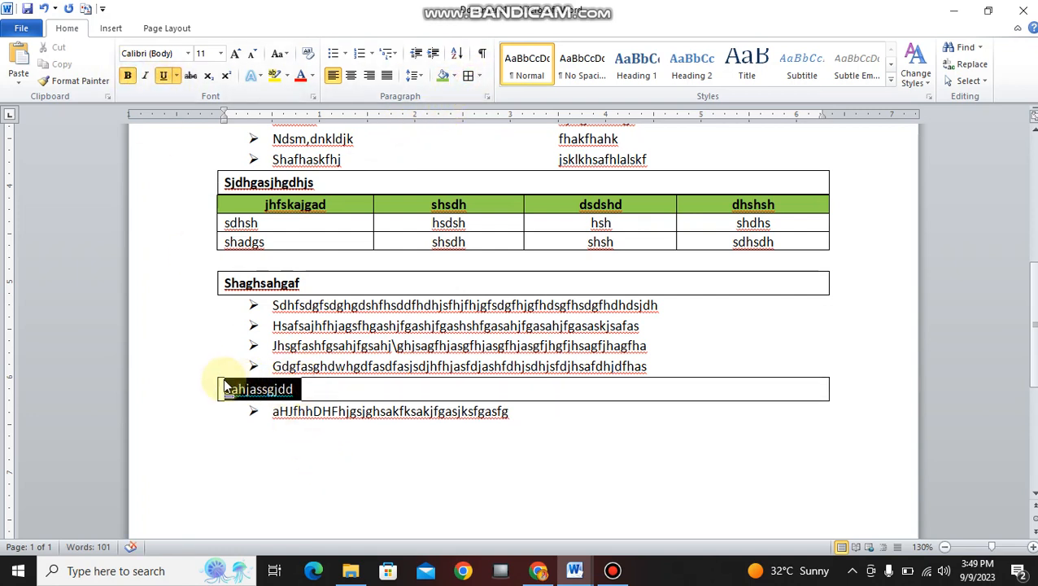
left_click(128, 75)
left_click(165, 81)
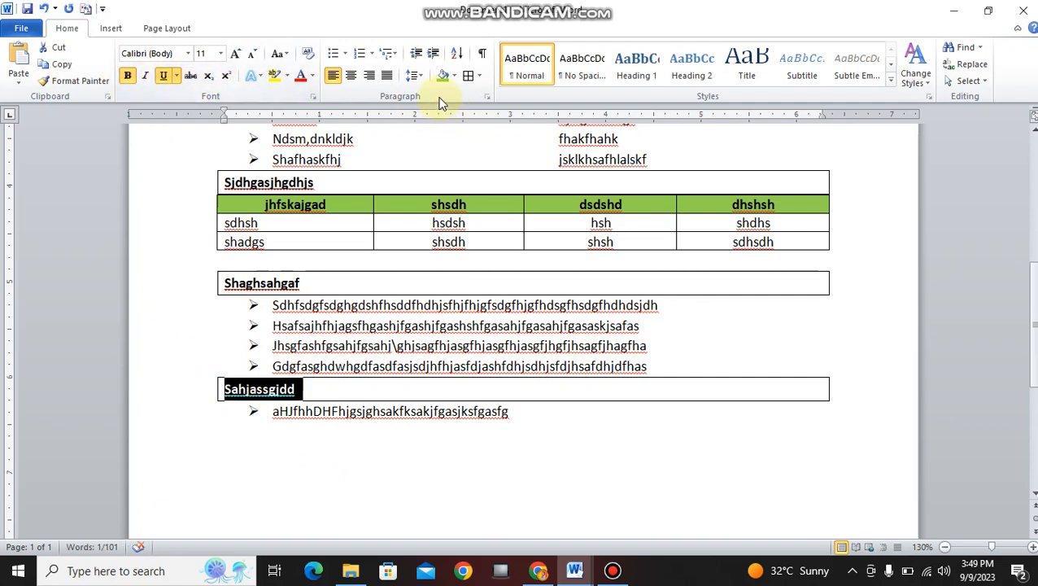
left_click(641, 452)
Insert the picture "paspoert size pic" from the Pictures folder into the CV
scroll(633, 455, "up", 3)
scroll(633, 456, "up", 3)
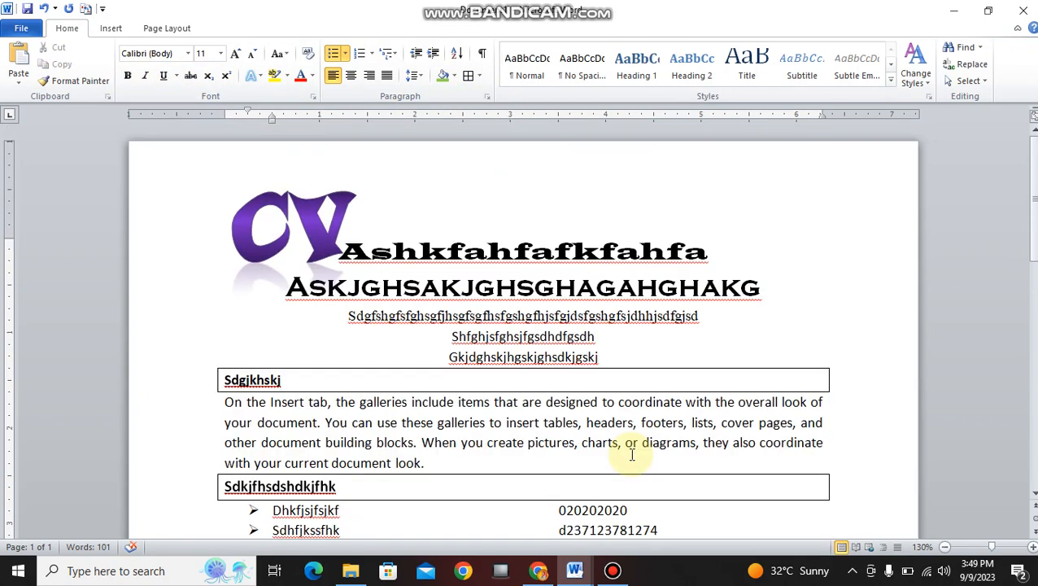
scroll(651, 431, "down", 10)
scroll(671, 402, "up", 6)
scroll(671, 402, "up", 3)
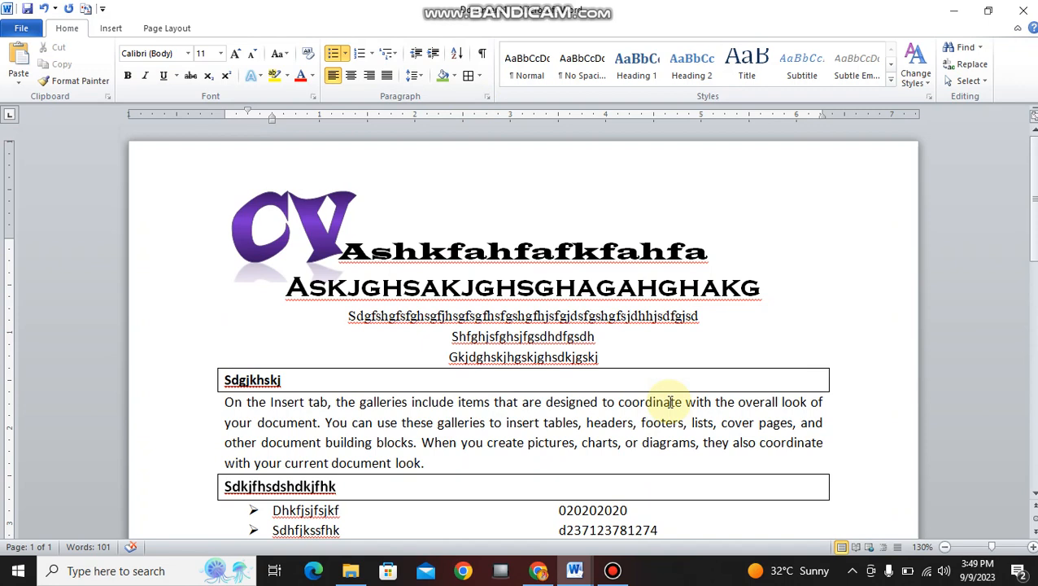
left_click(110, 28)
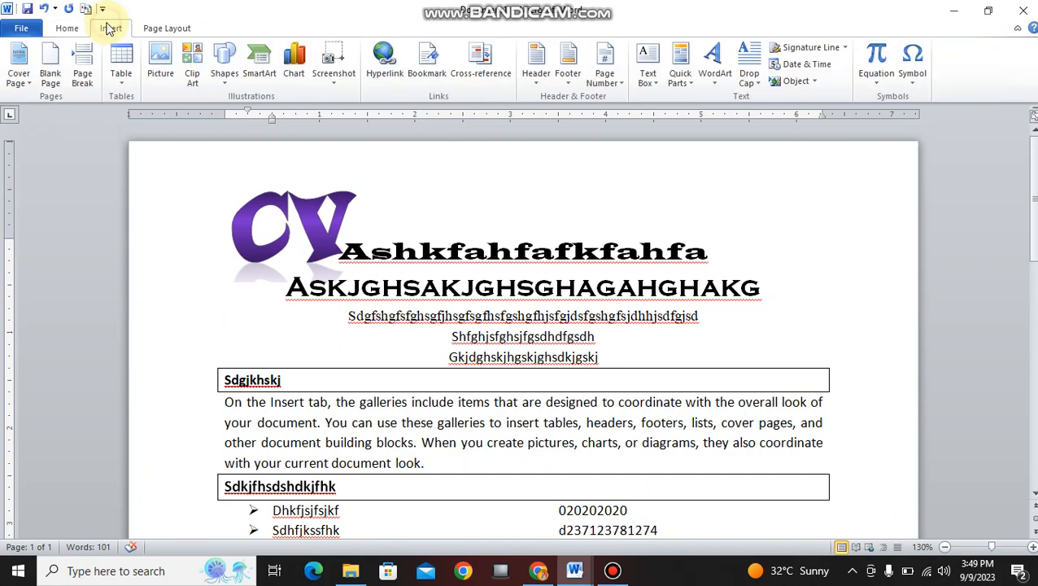
left_click(161, 61)
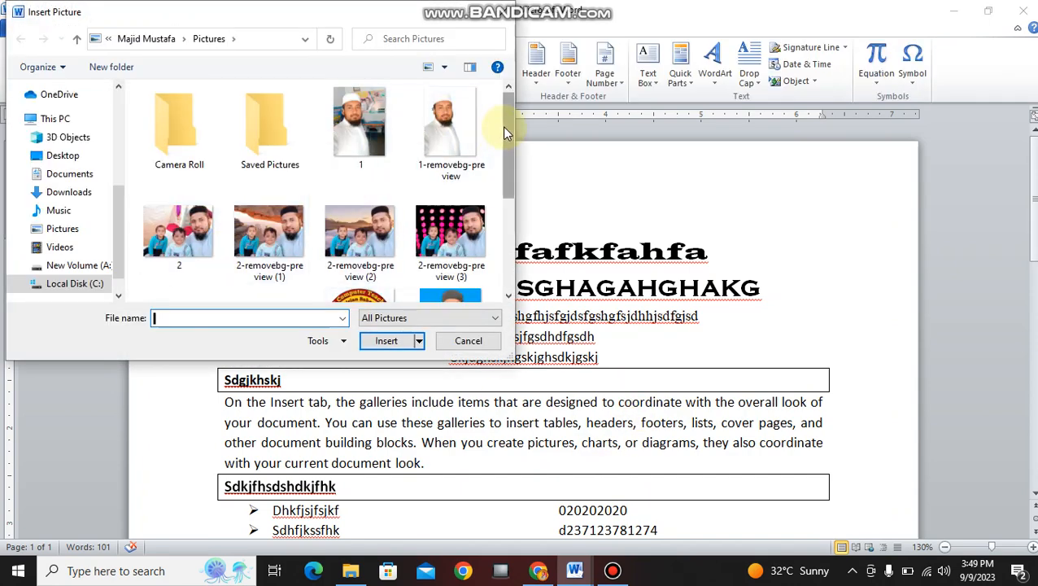
scroll(488, 147, "down", 3)
left_click(451, 195)
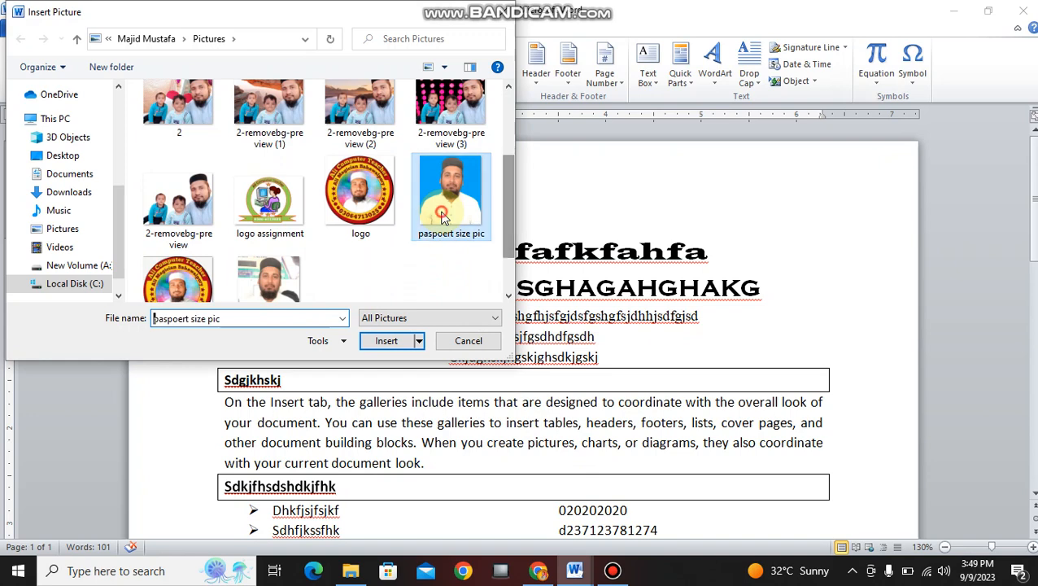
left_click(387, 342)
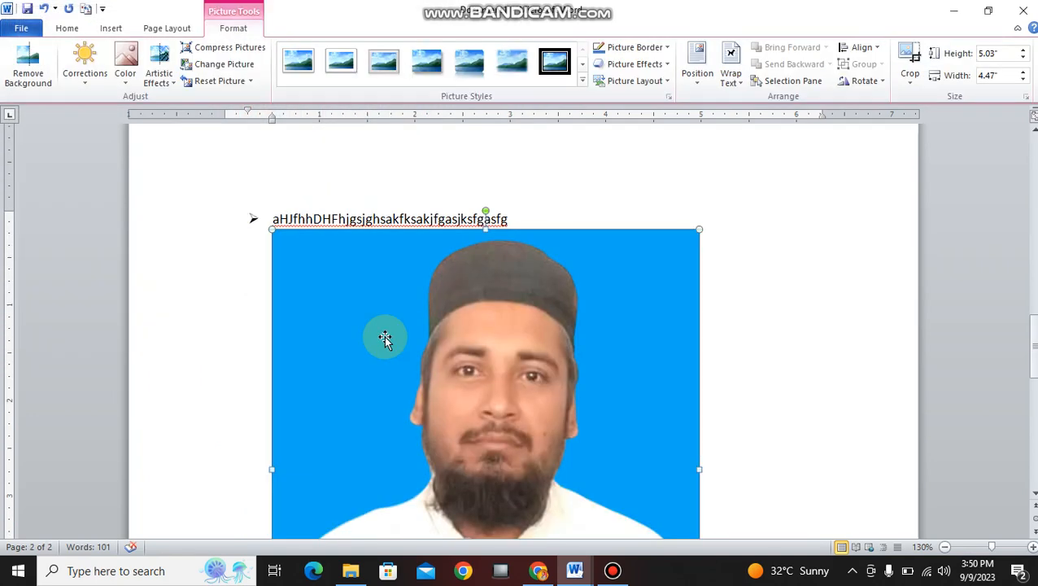
Set the photo's text wrapping to Square and shrink it proportionally to about 1.88" high by 1.67" wide
scroll(777, 301, "down", 5)
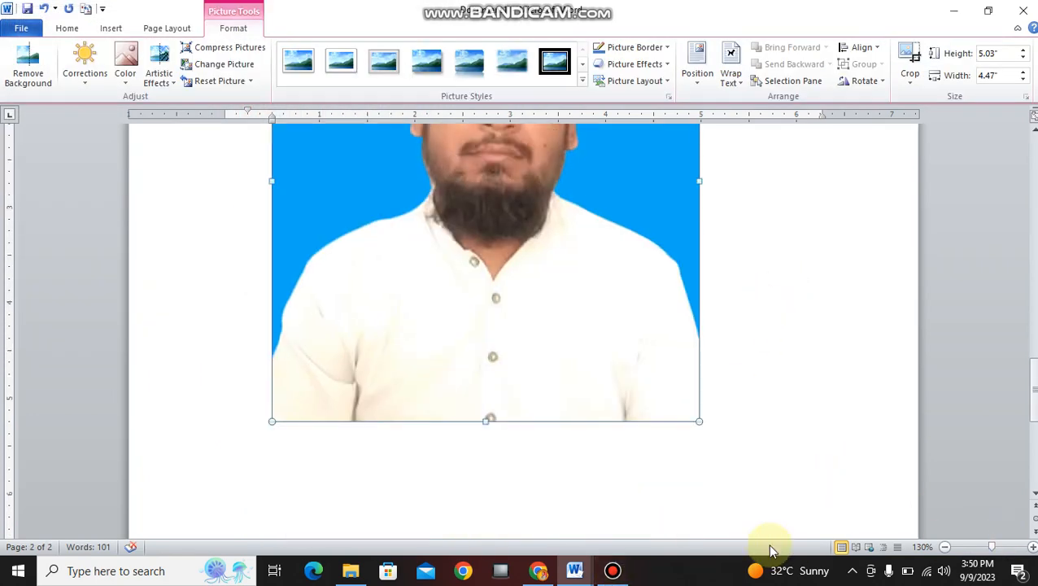
left_click(731, 70)
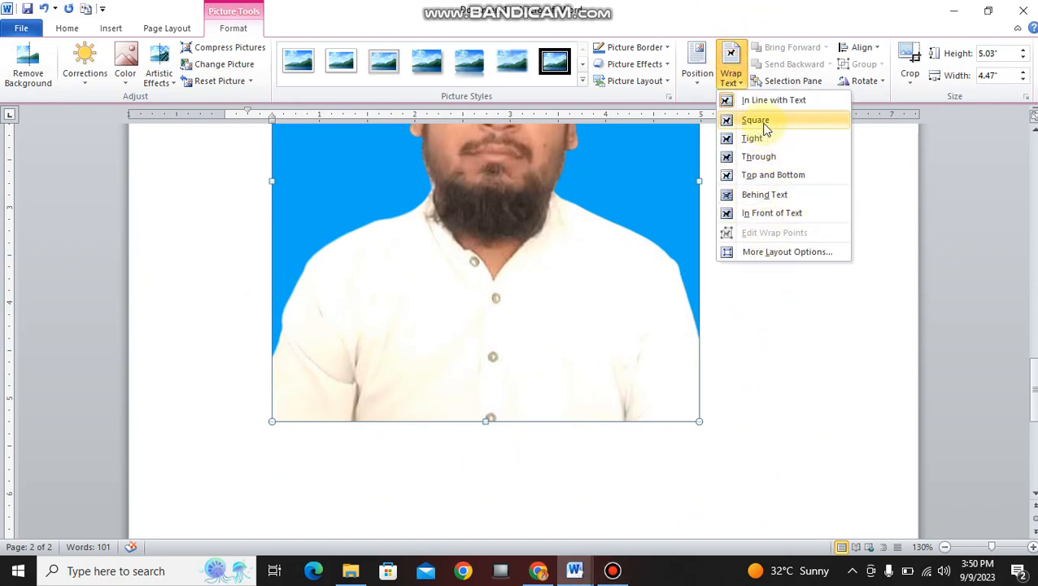
left_click(755, 120)
left_click_drag(697, 421, 432, 133)
Shrink the photo to about 1.25" by 1.11" and place it at the right edge of the page beside the header lines
scroll(437, 277, "up", 4)
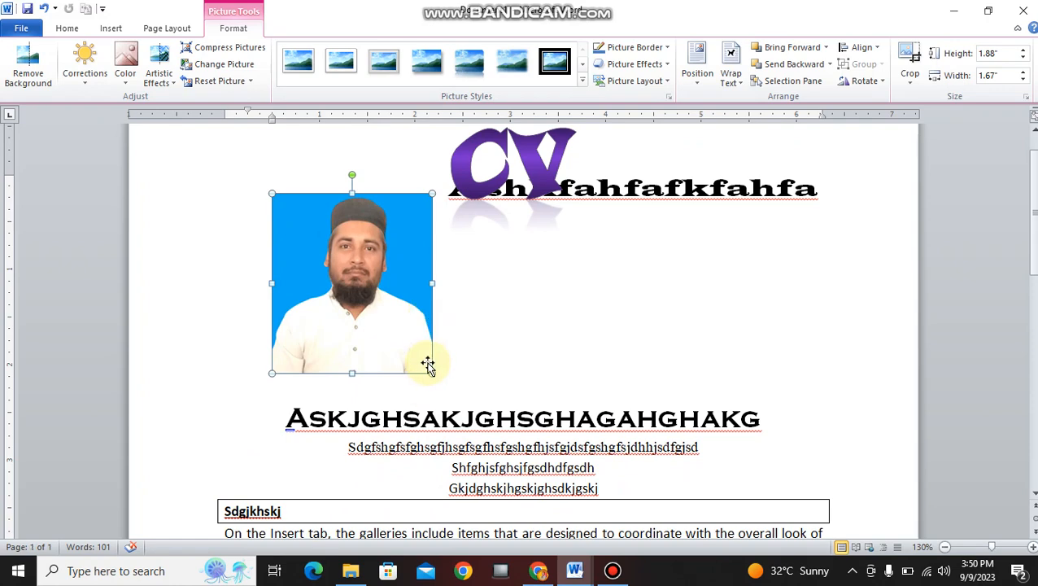
left_click_drag(430, 375, 831, 205)
scroll(834, 244, "up", 1)
left_click_drag(836, 271, 835, 311)
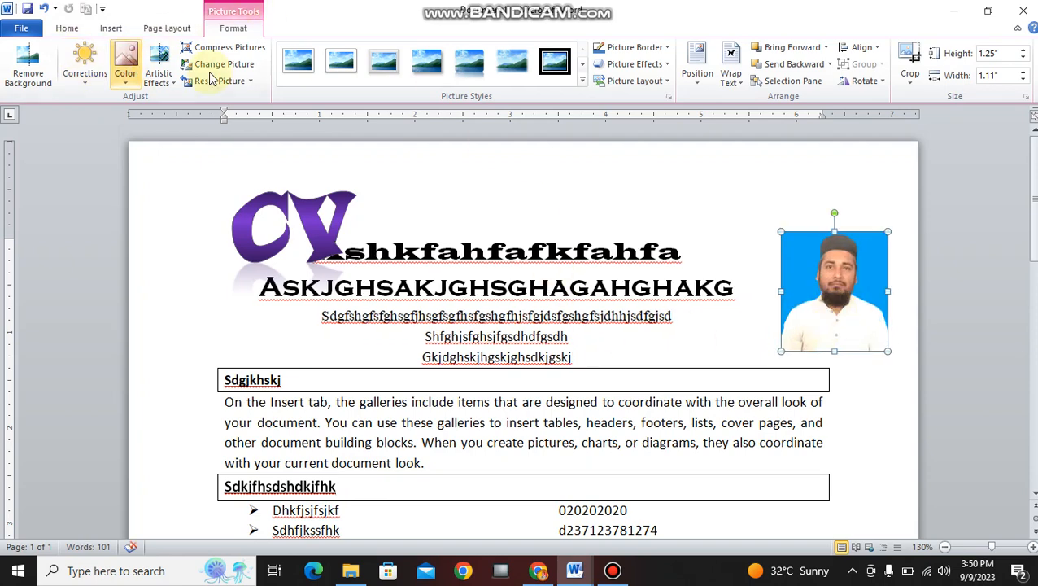
Give the photo the thin black frame picture style with a shadow and enlarge it to about 1.46" by 1.29"
left_click(555, 63)
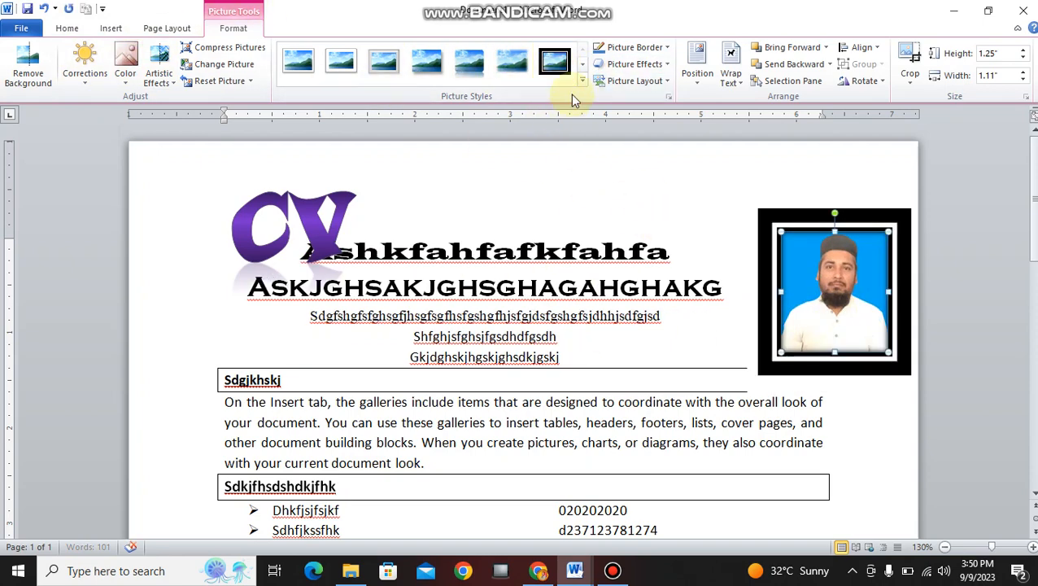
left_click(582, 81)
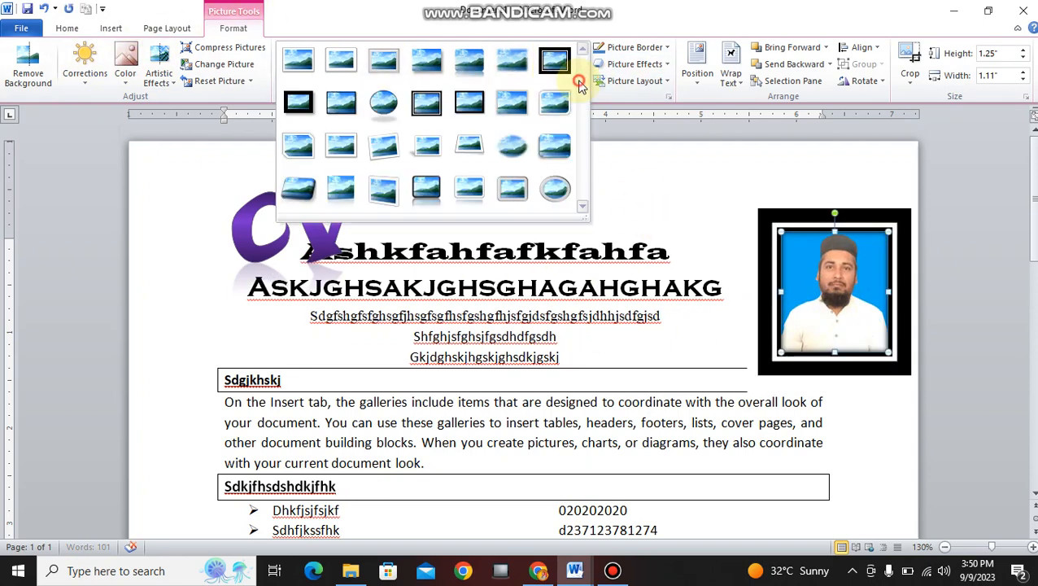
left_click(337, 104)
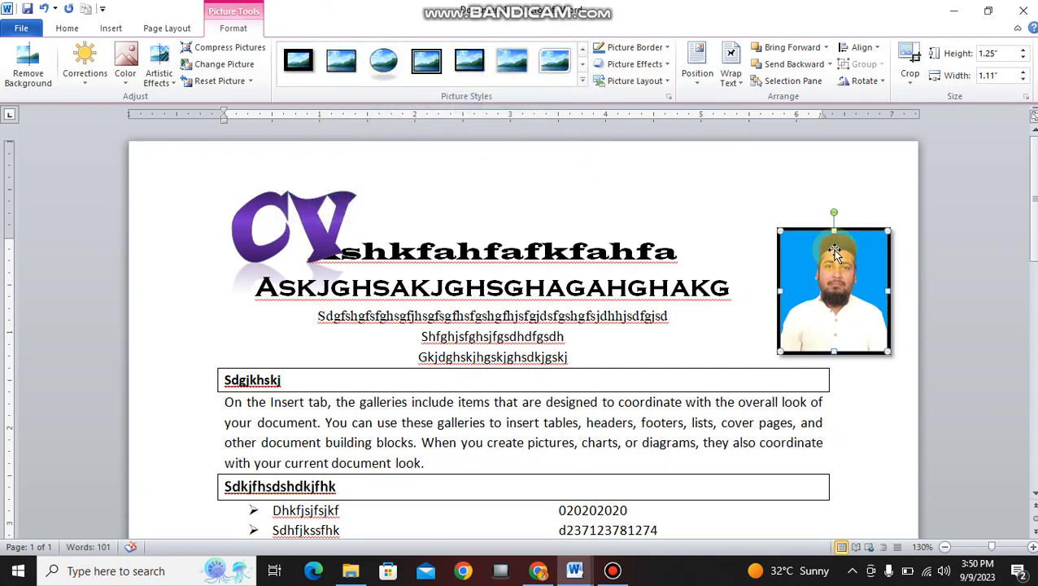
left_click_drag(781, 226, 761, 210)
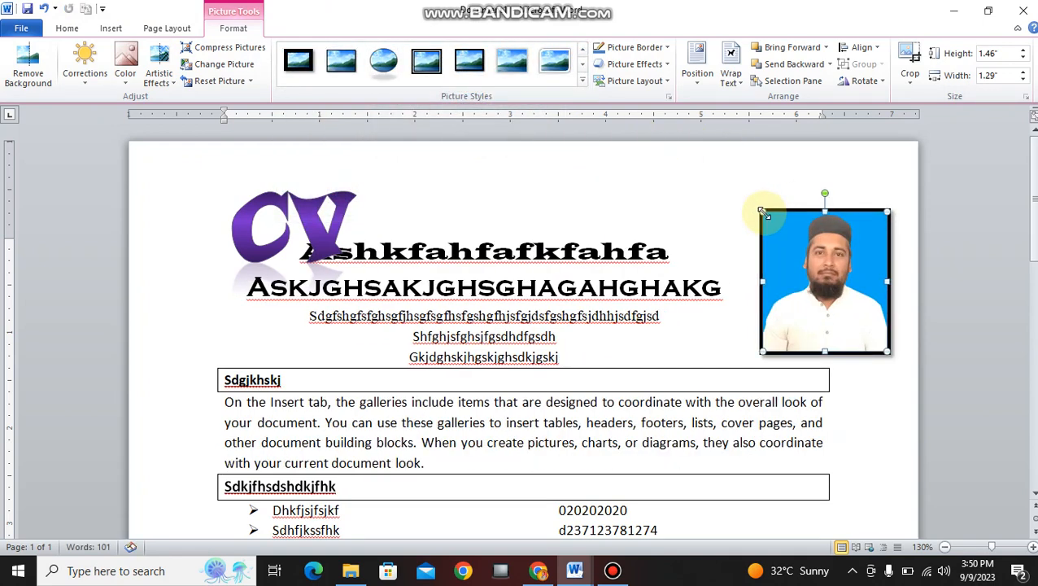
left_click(735, 169)
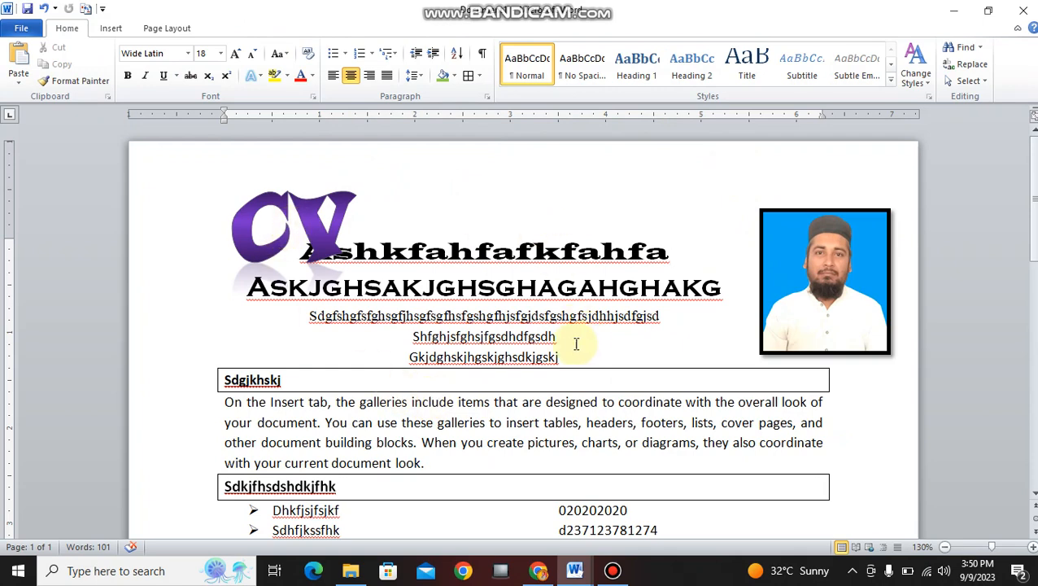
Move the "CV" WordArt left and slightly down so it sits clear of the first header line
scroll(525, 313, "down", 3)
scroll(536, 316, "up", 2)
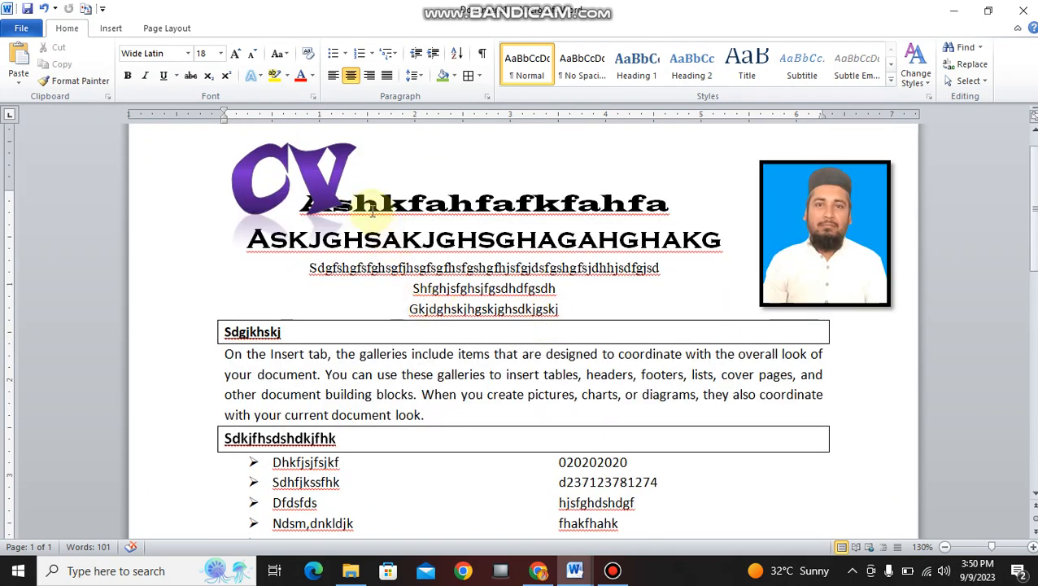
left_click(318, 186)
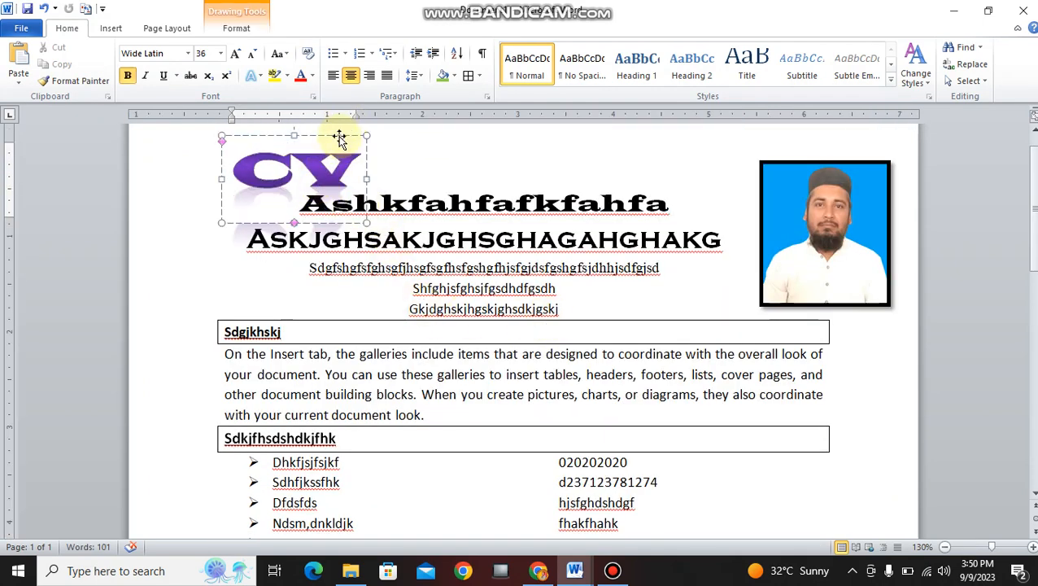
left_click_drag(340, 135, 304, 142)
left_click(436, 154)
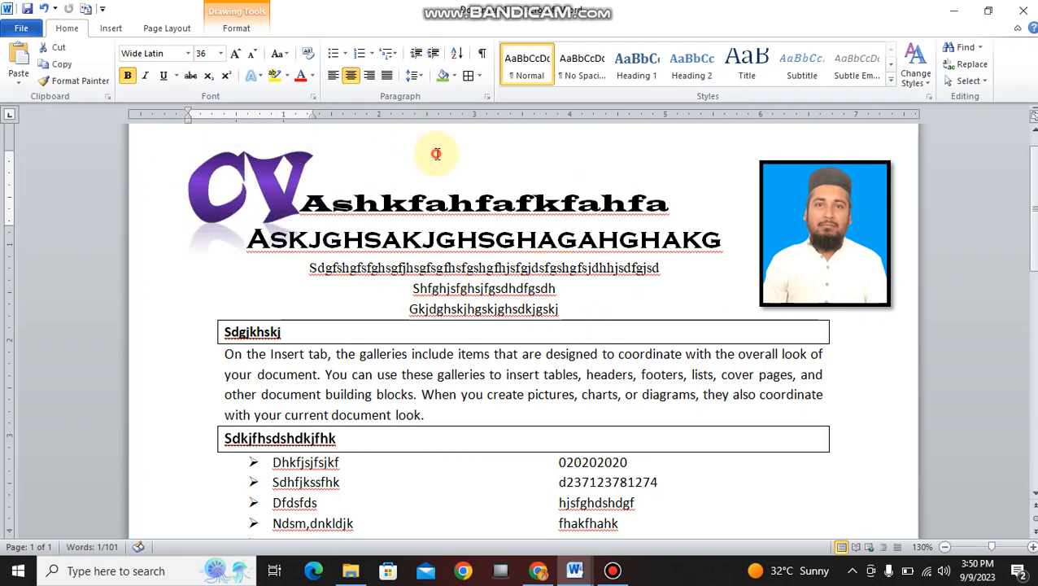
Review the finished CV's page layout in the print preview, then return to the document
scroll(860, 501, "down", 4)
scroll(862, 502, "up", 6)
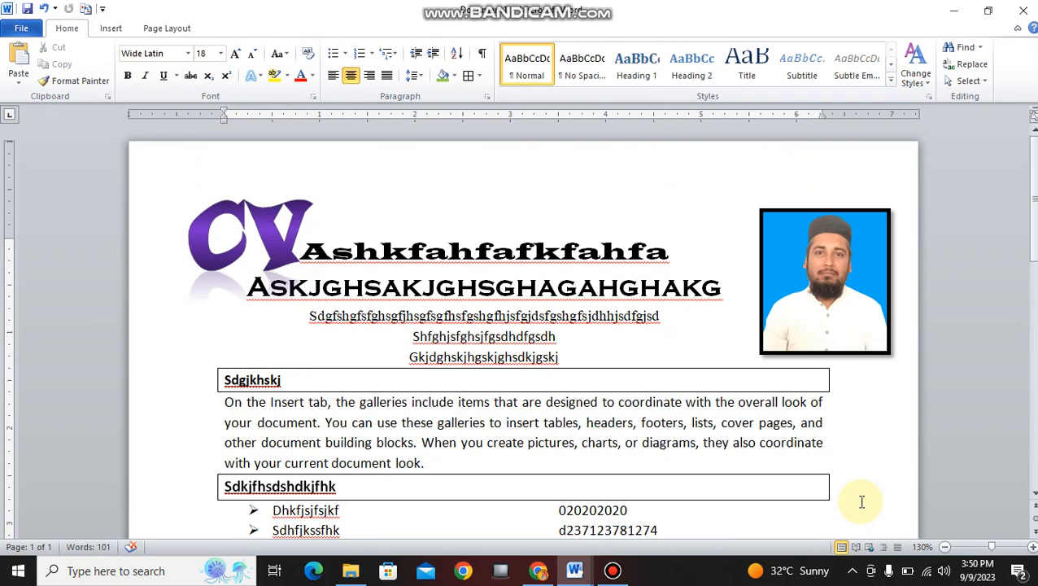
key("ctrl+p")
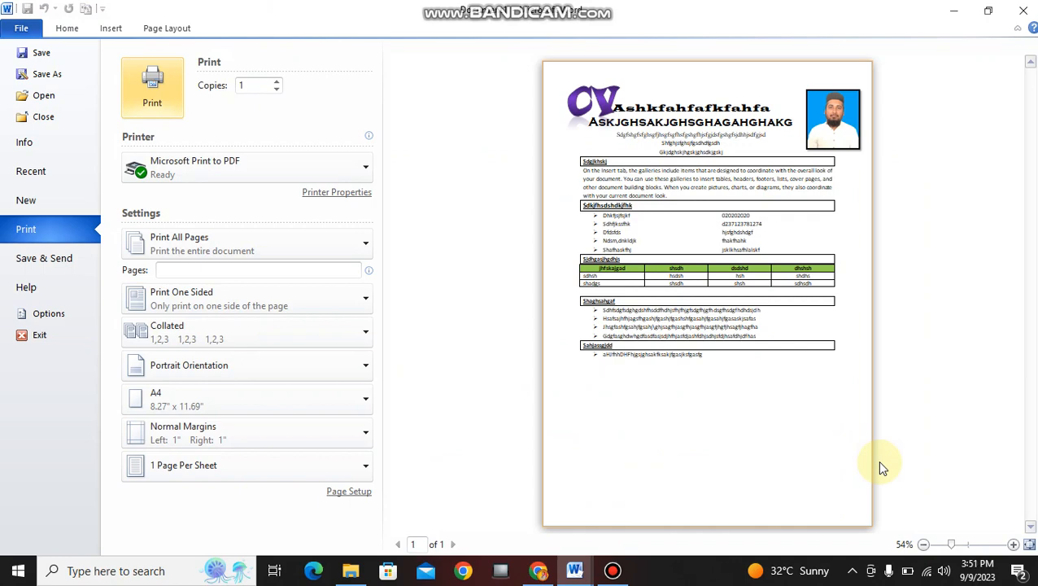
key("Escape")
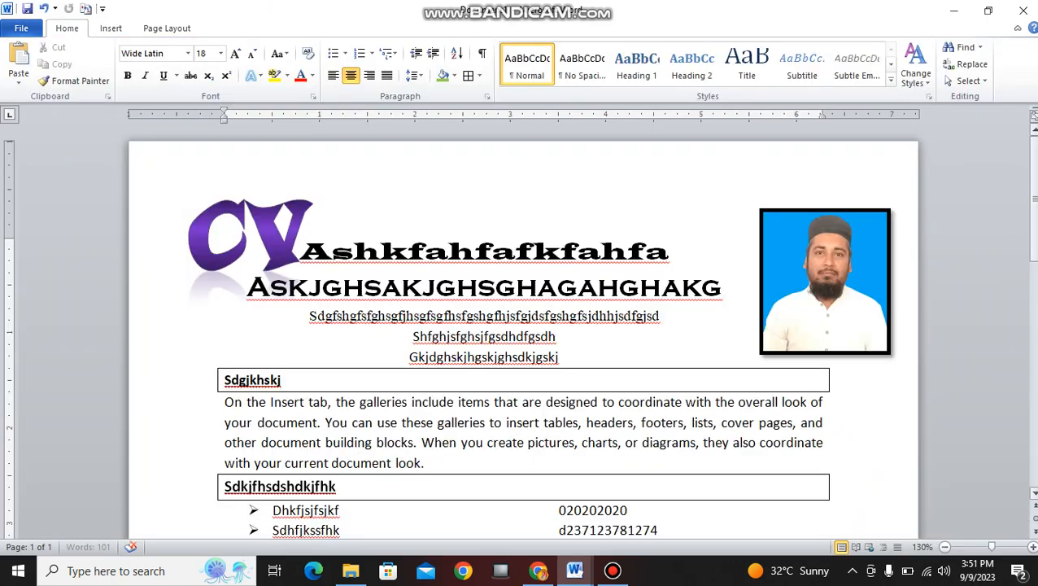
scroll(521, 285, "down", 5)
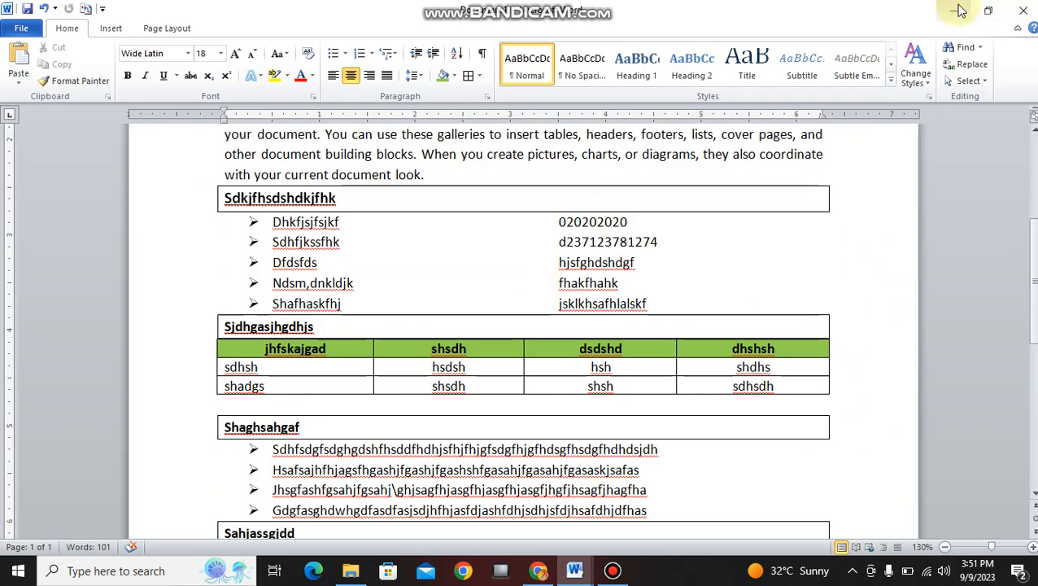